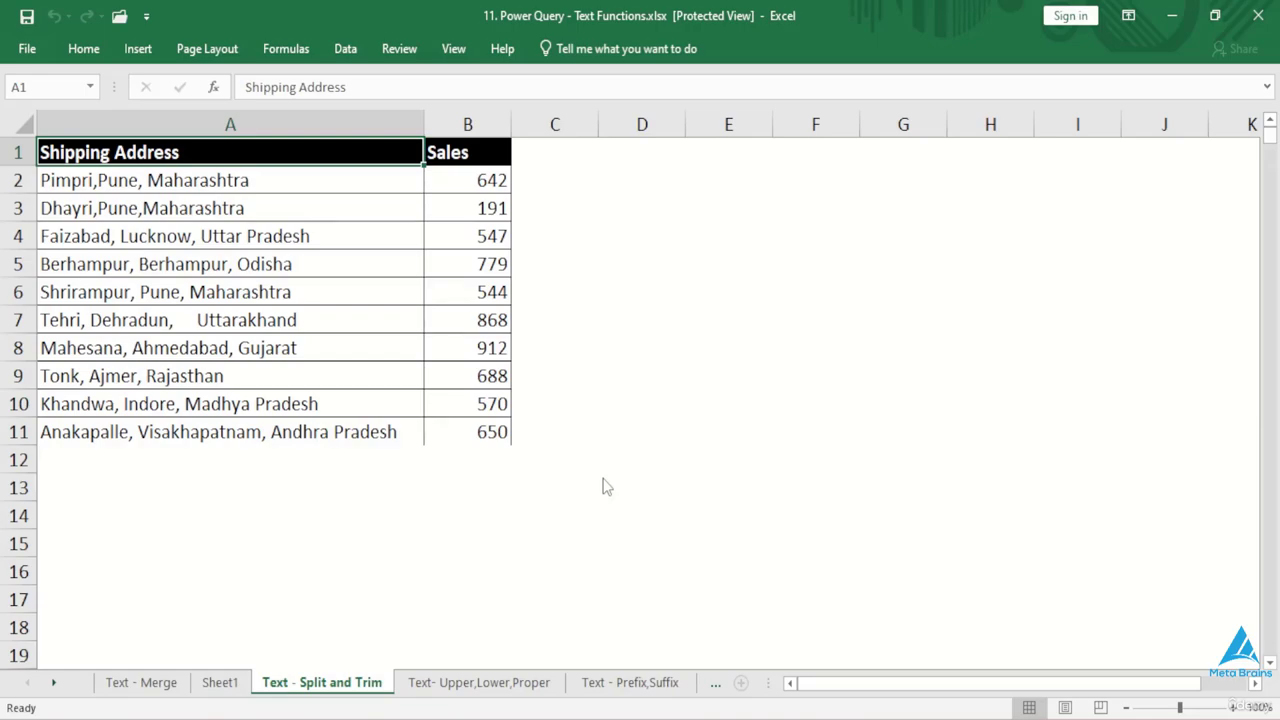
click(569, 432)
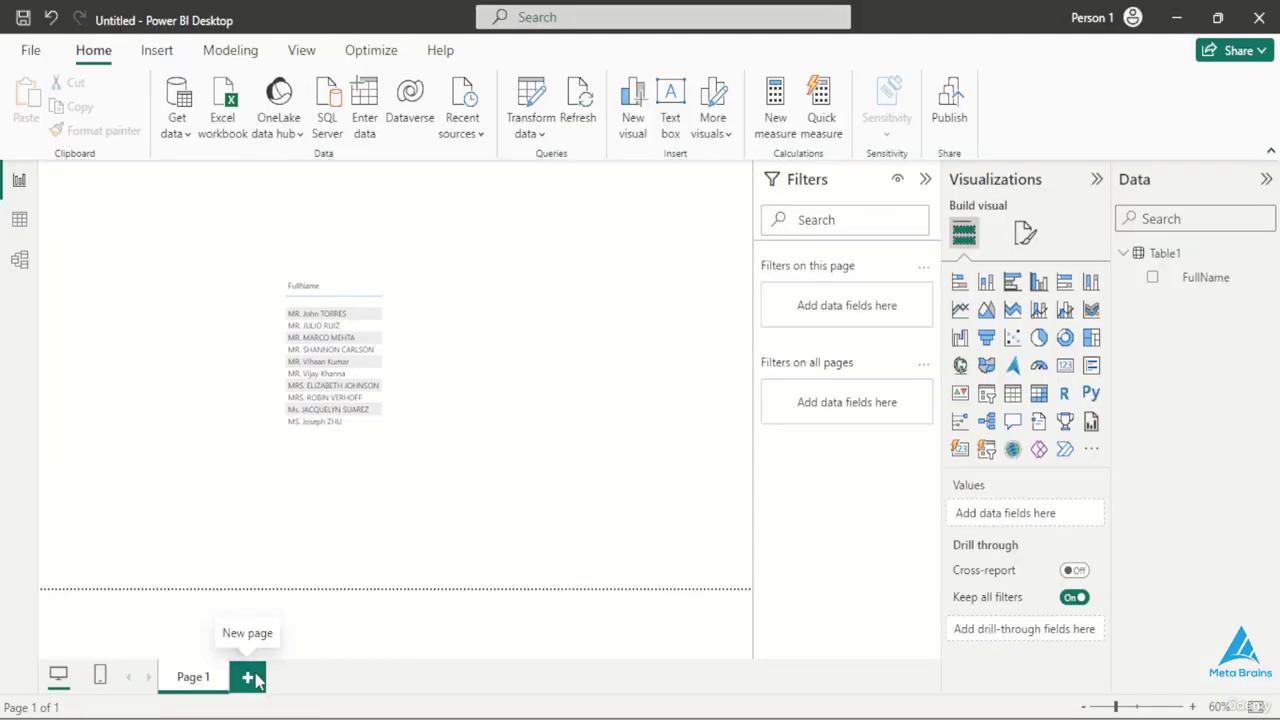
Step: Add a report page and bring the Text - Split and Trim sheet of 11. Power Query - Text Functions.xlsx into Power Query for transformation
click(248, 678)
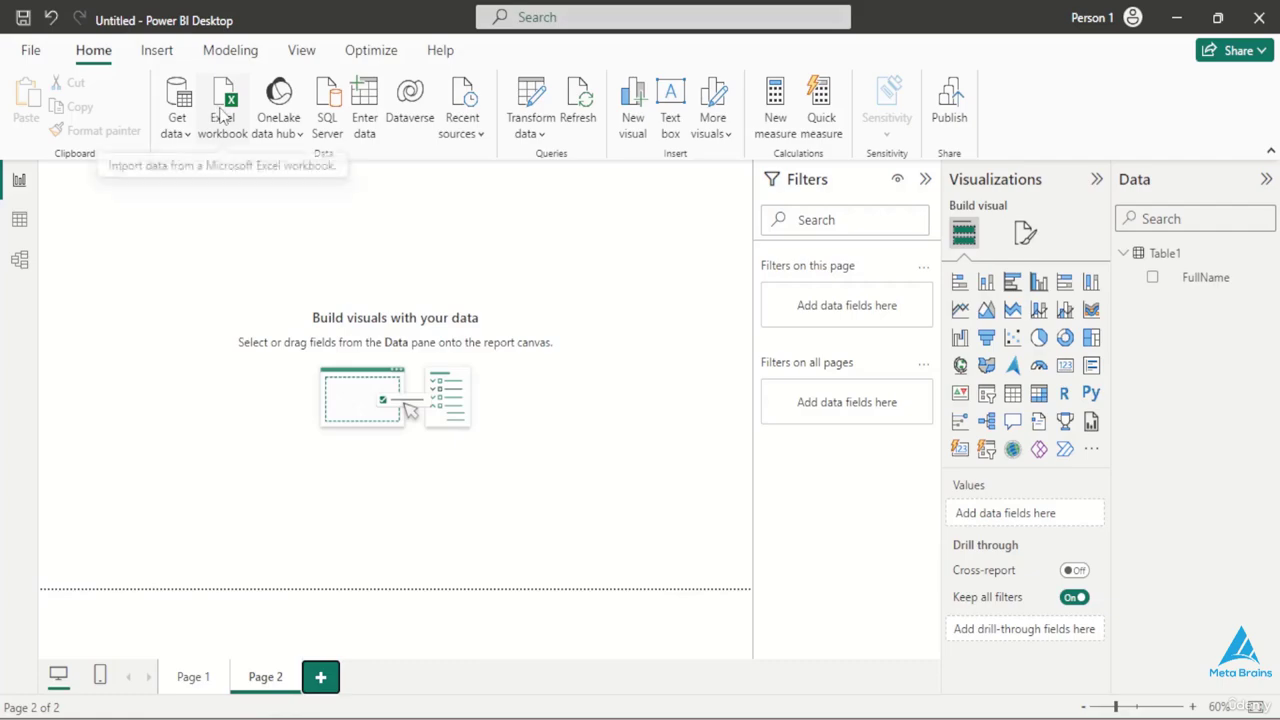
click(186, 120)
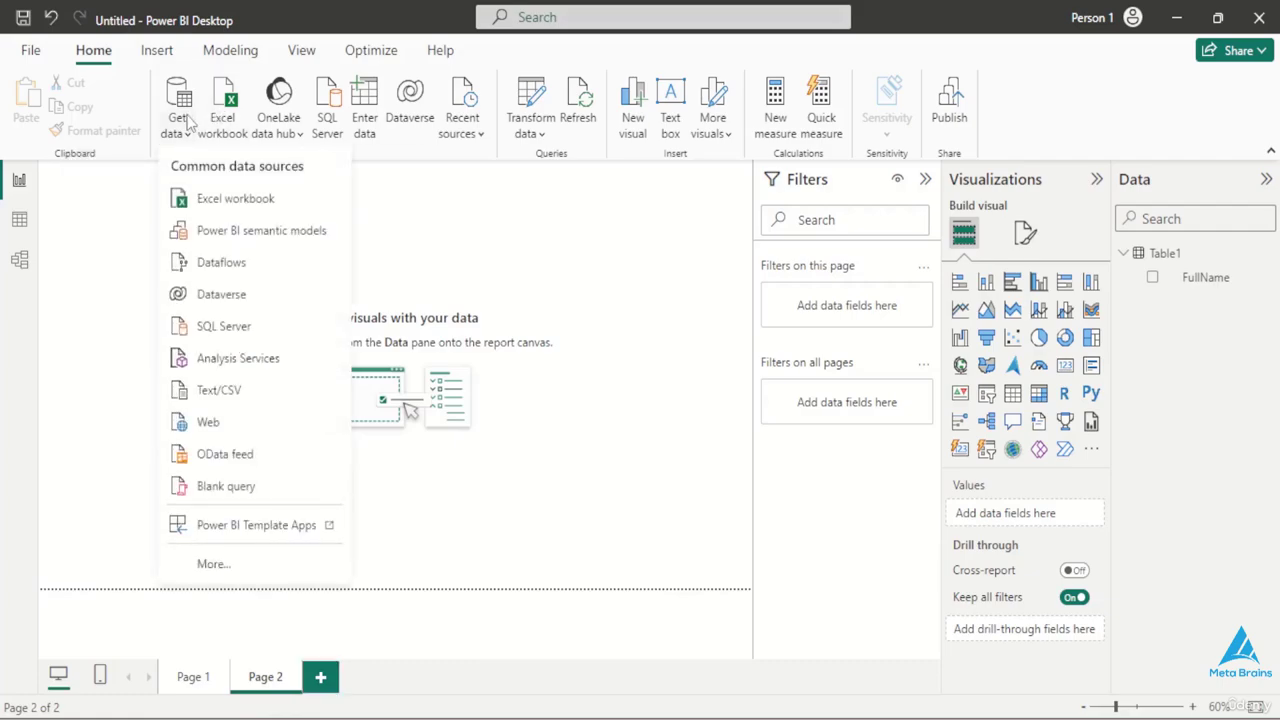
click(249, 201)
scroll(268, 248, down, 4)
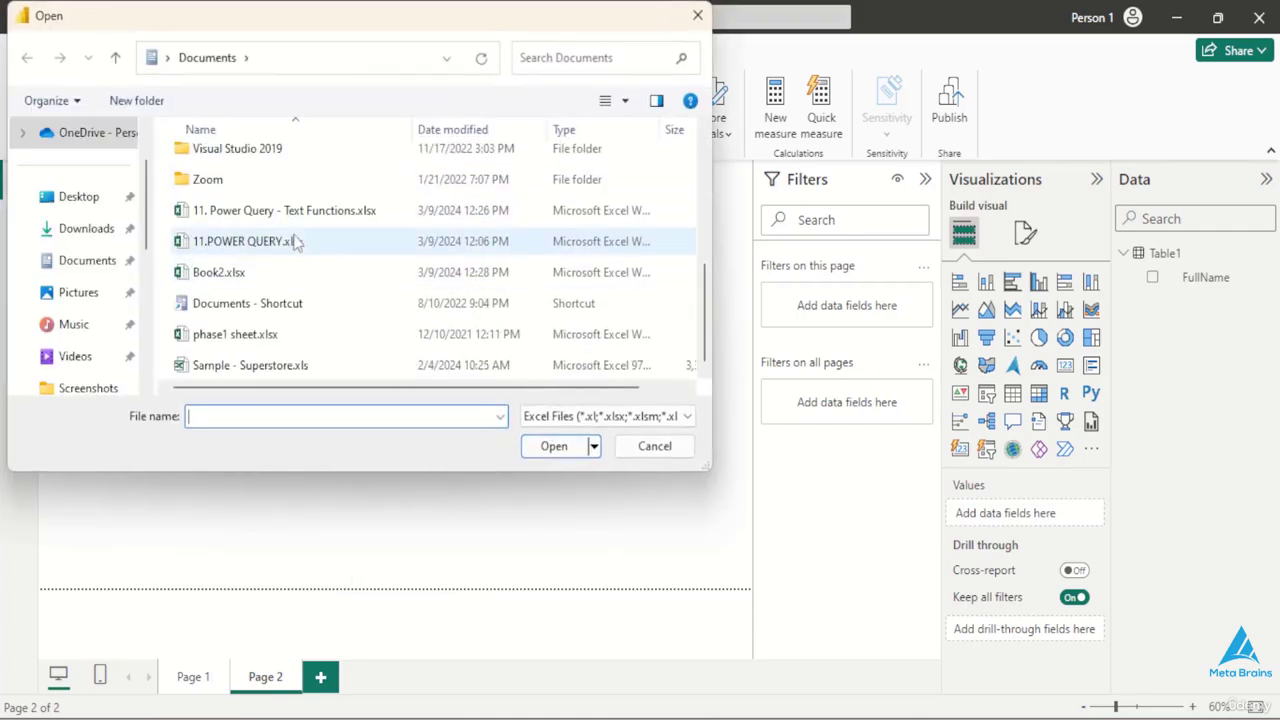
click(284, 212)
click(540, 450)
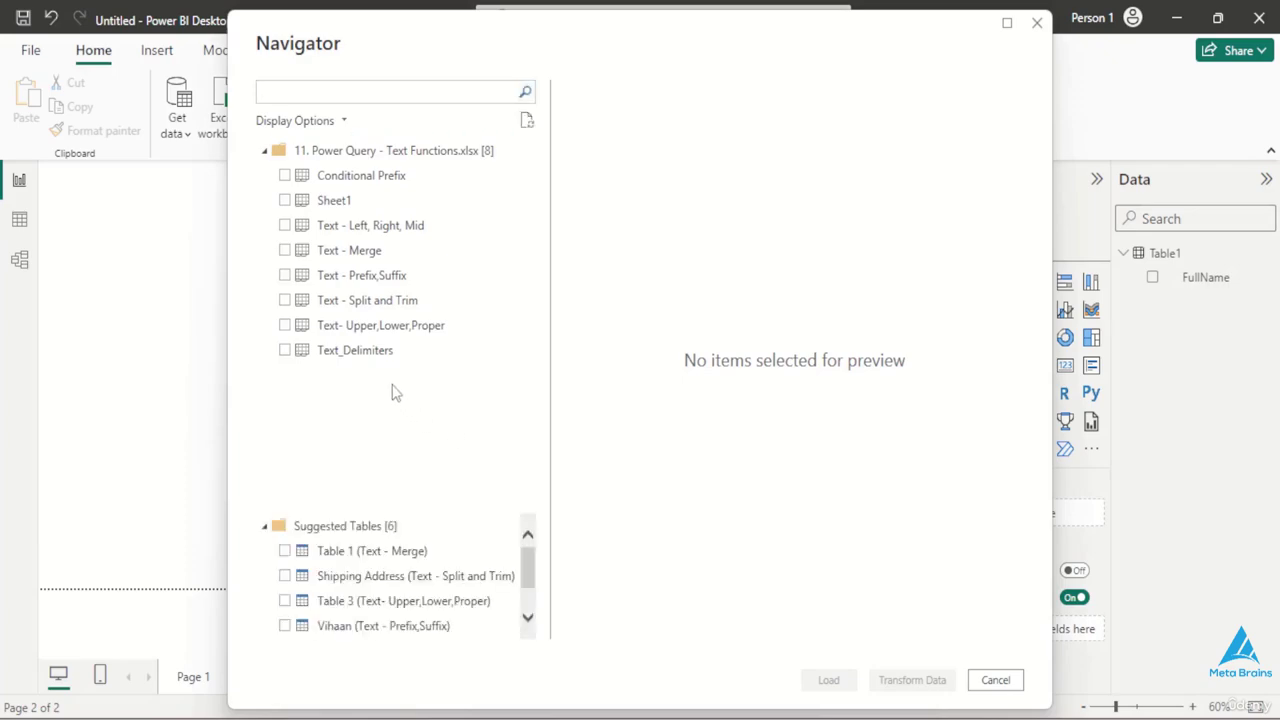
click(285, 300)
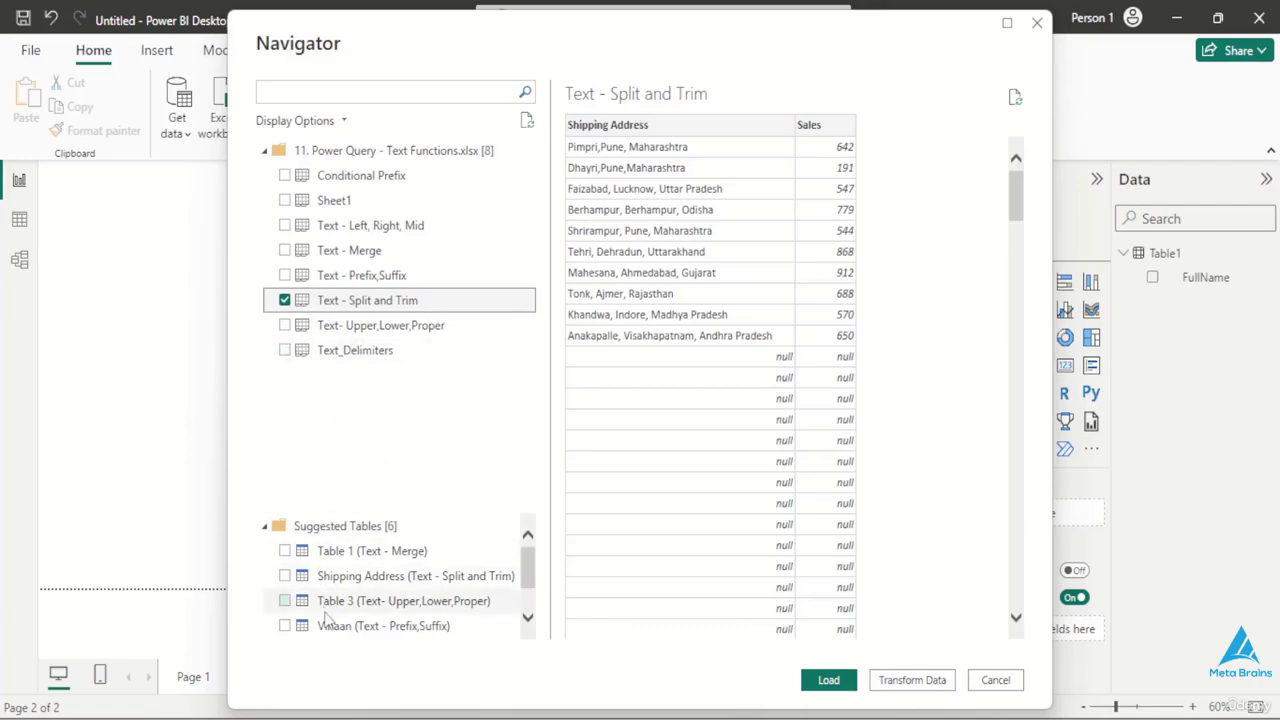
click(912, 680)
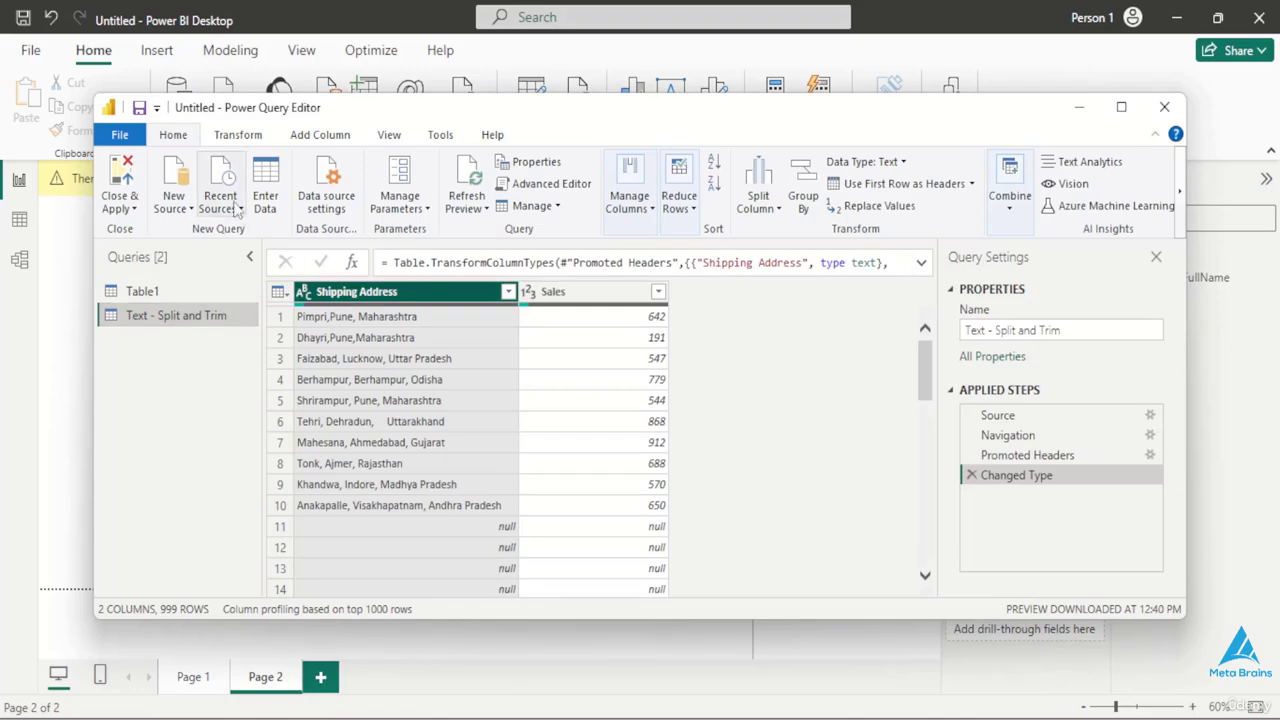
Step: Split the Shipping Address column by comma at each occurrence of the delimiter
click(236, 135)
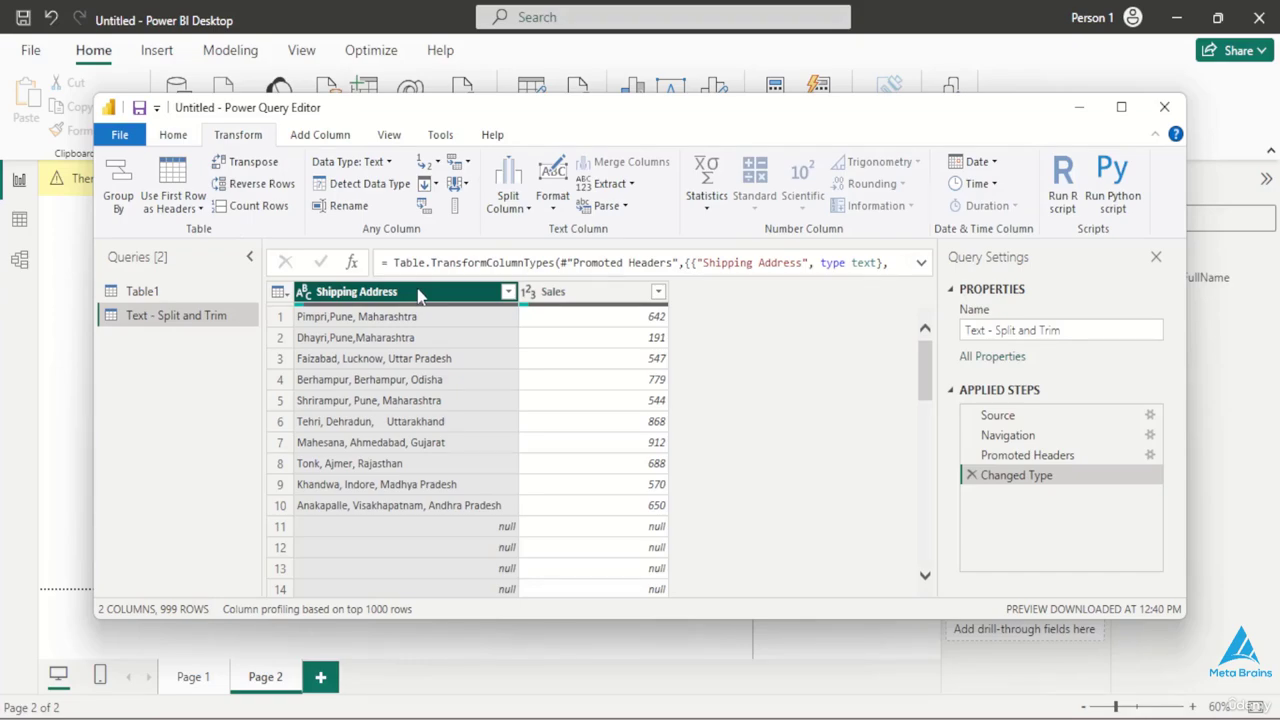
click(512, 208)
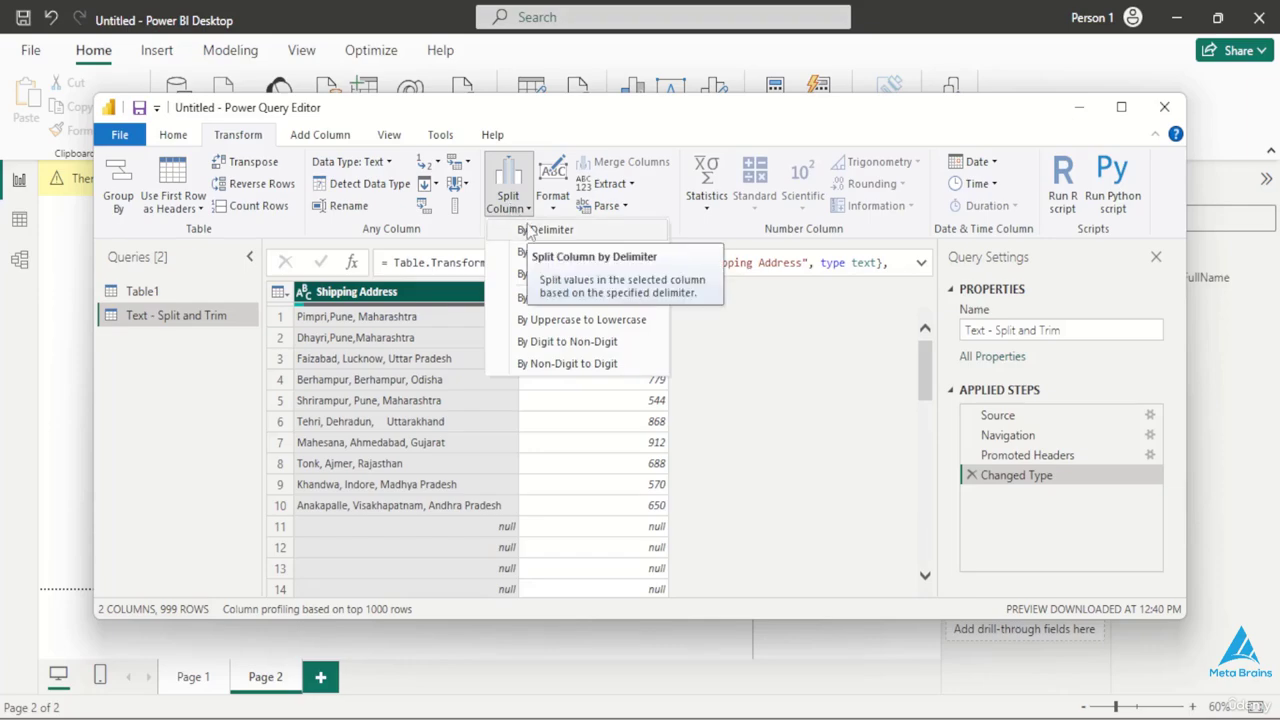
click(529, 230)
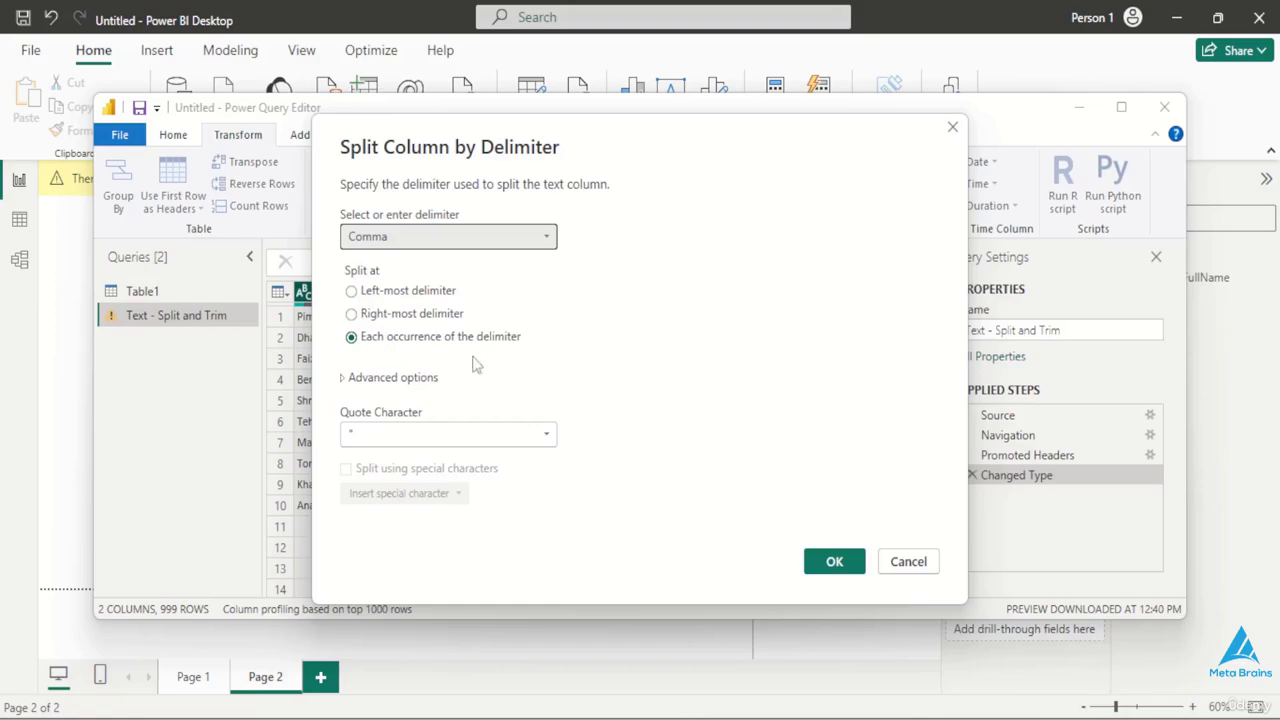
click(836, 562)
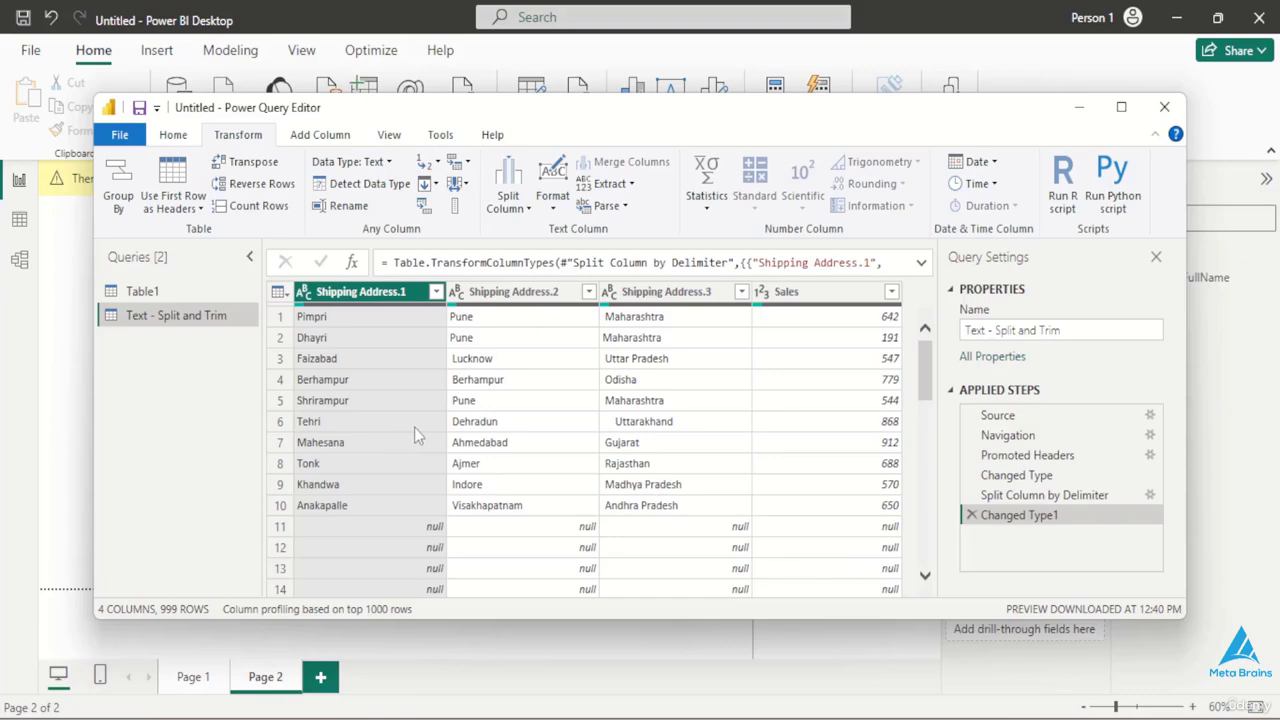
Step: Rename the three split address columns as Place, City and State
double_click(380, 292)
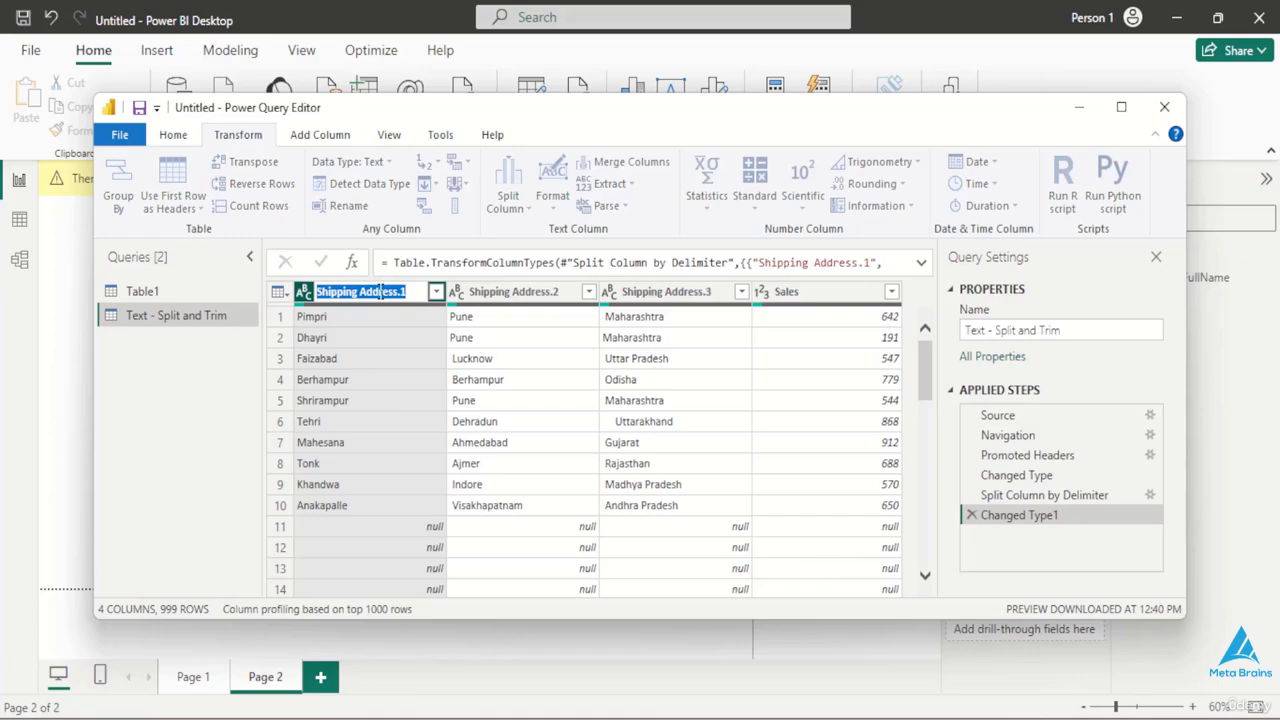
key(BackSpace)
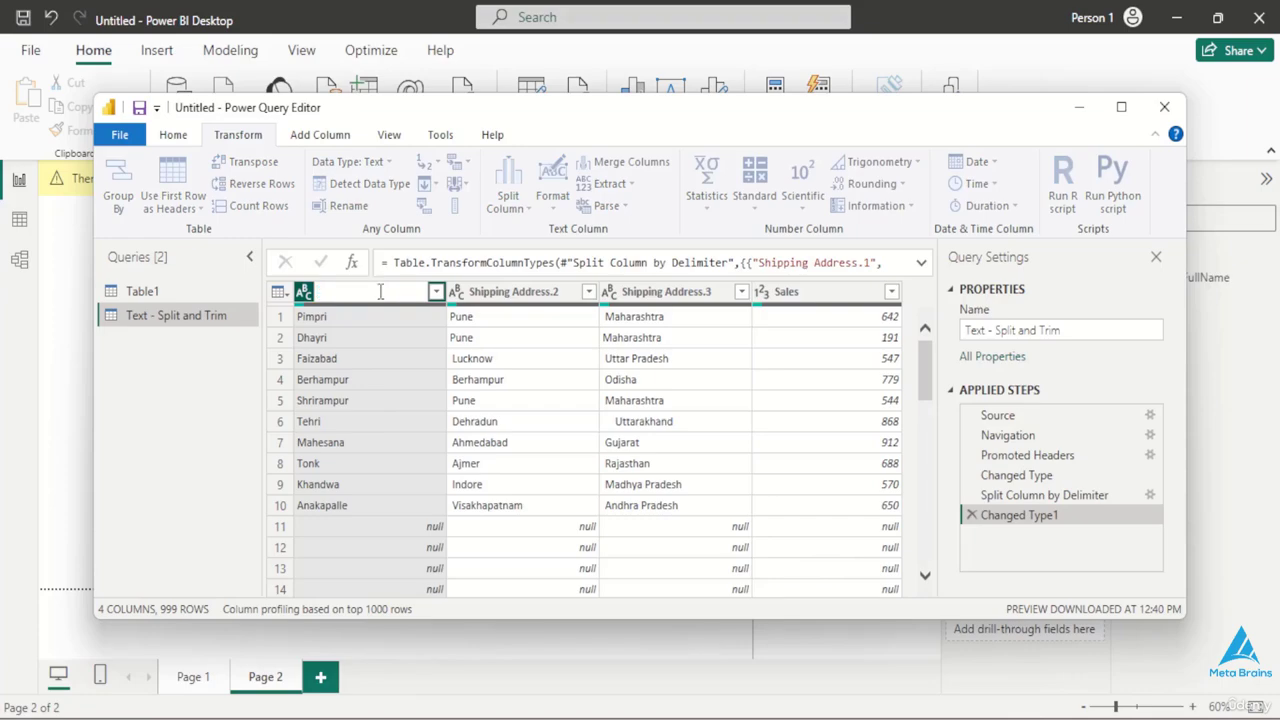
text(place)
key(Return)
double_click(517, 291)
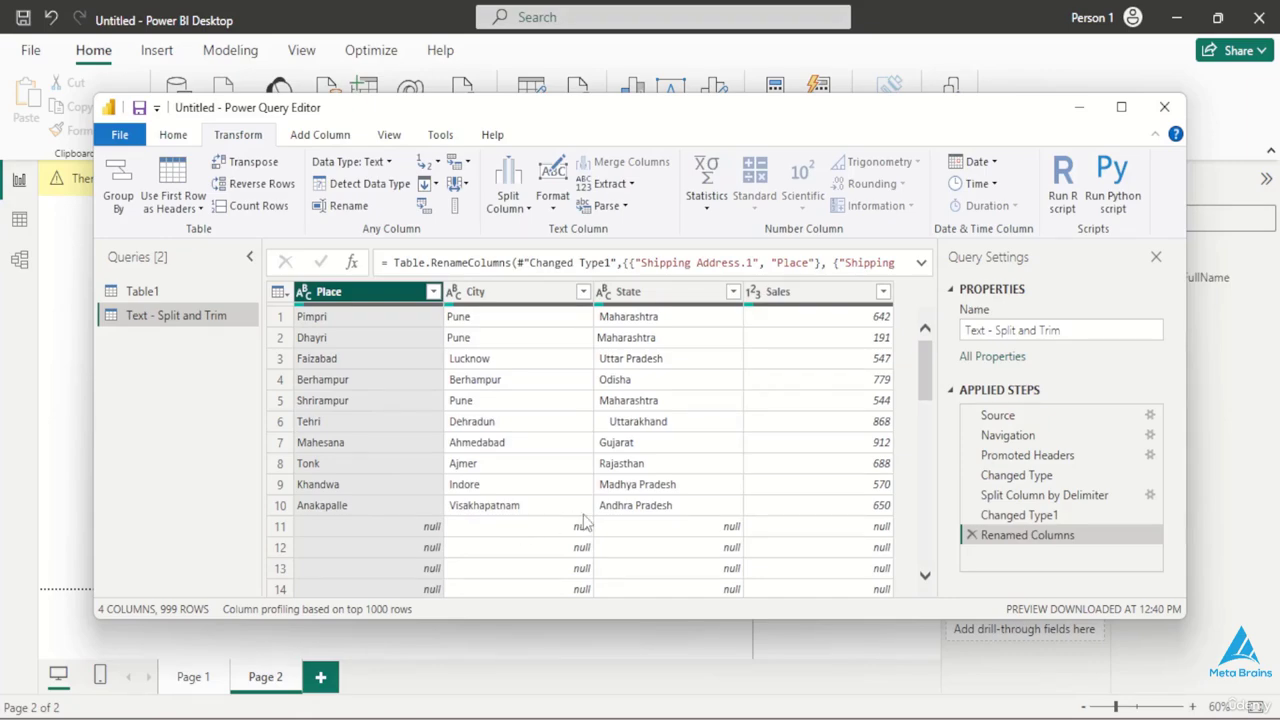
Step: Trim the extra spaces from the City and State columns together
click(516, 291)
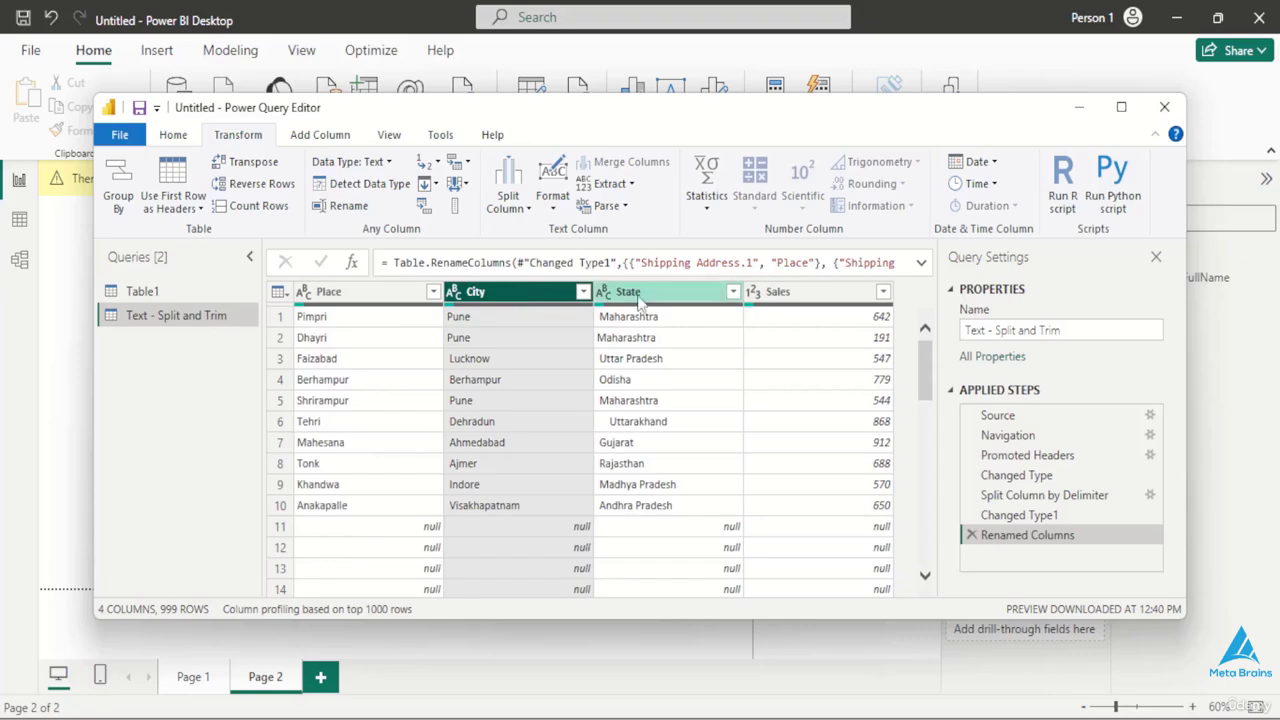
ctrl+click(650, 299)
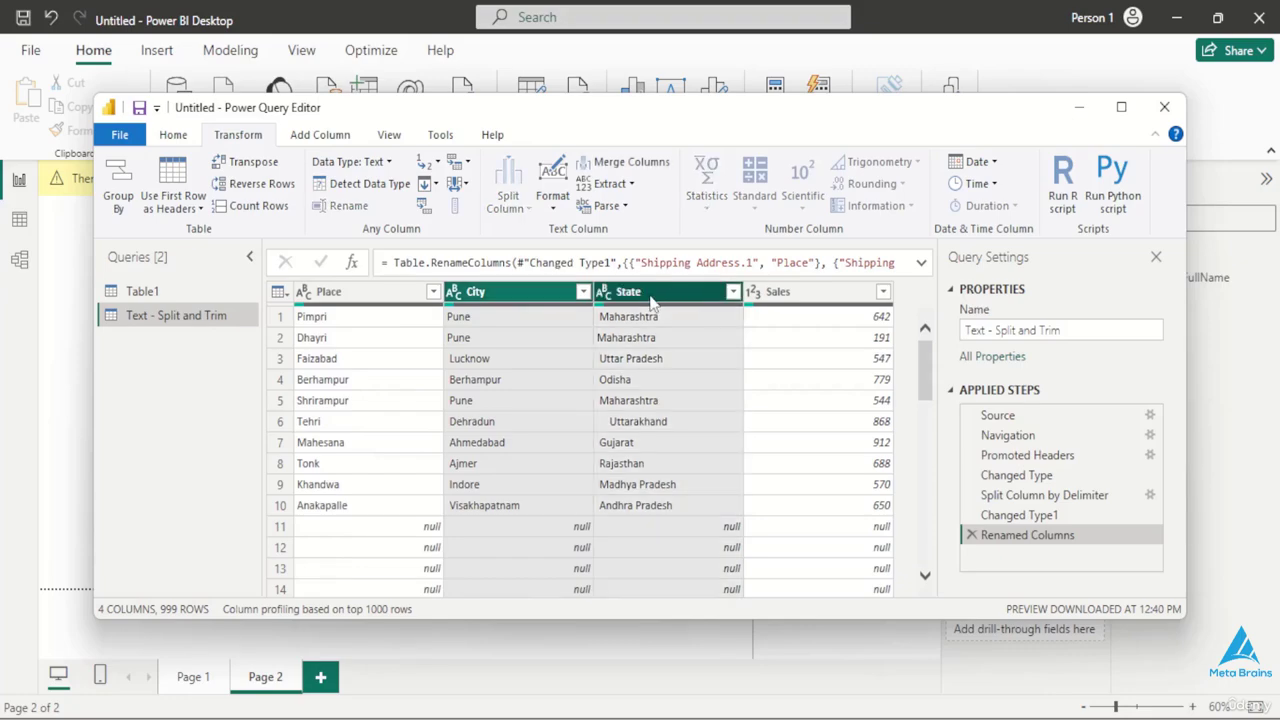
click(551, 208)
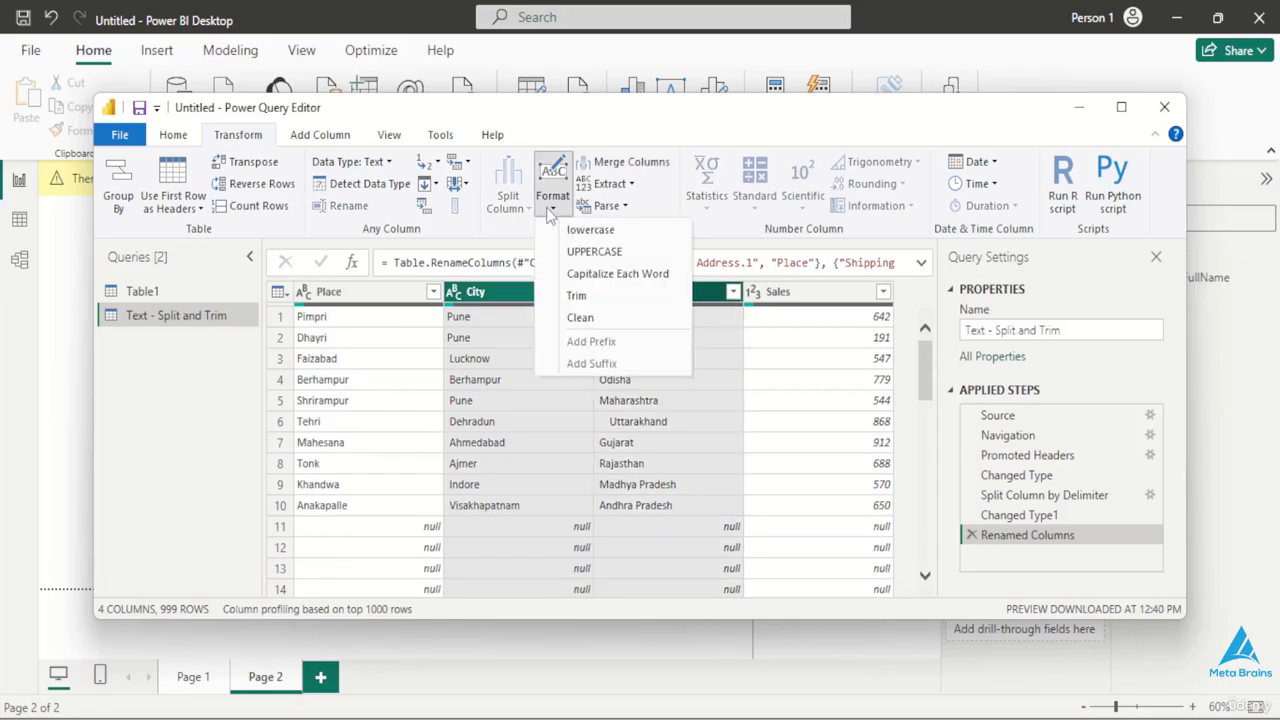
click(578, 296)
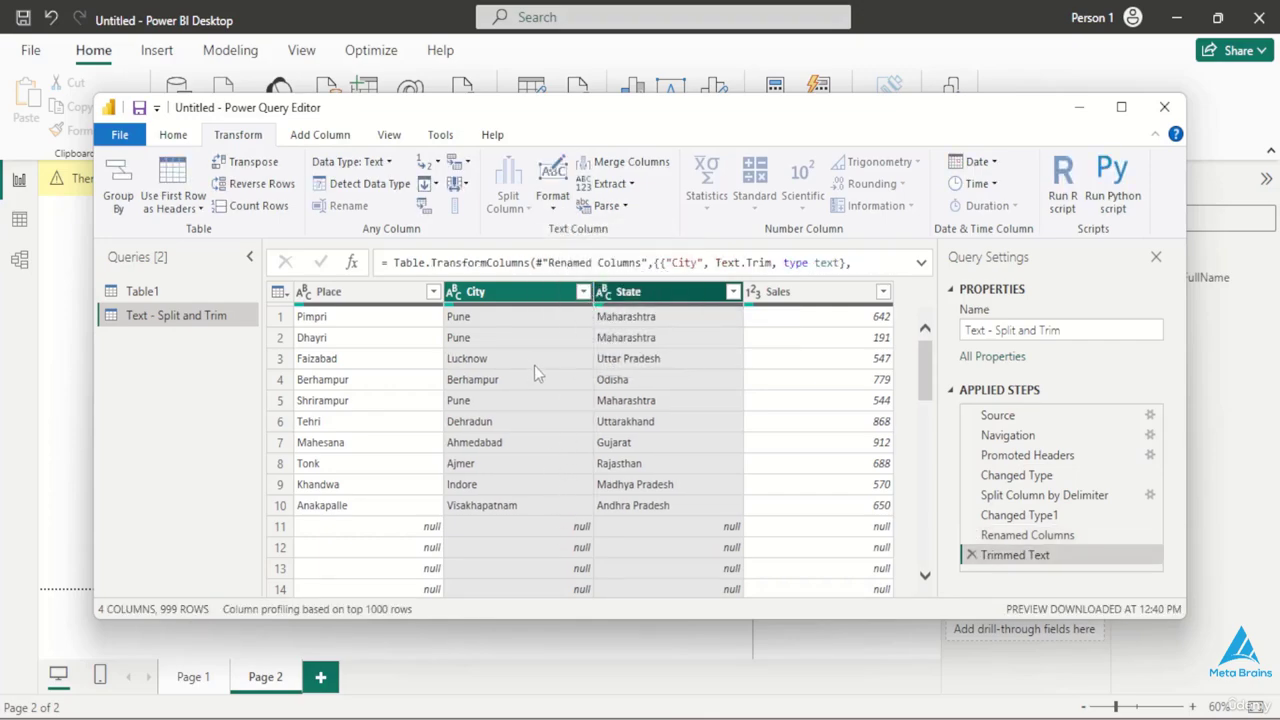
Step: Delete the Trimmed Text, Renamed Columns, Changed Type1 and Split Column by Delimiter steps from the query
click(971, 556)
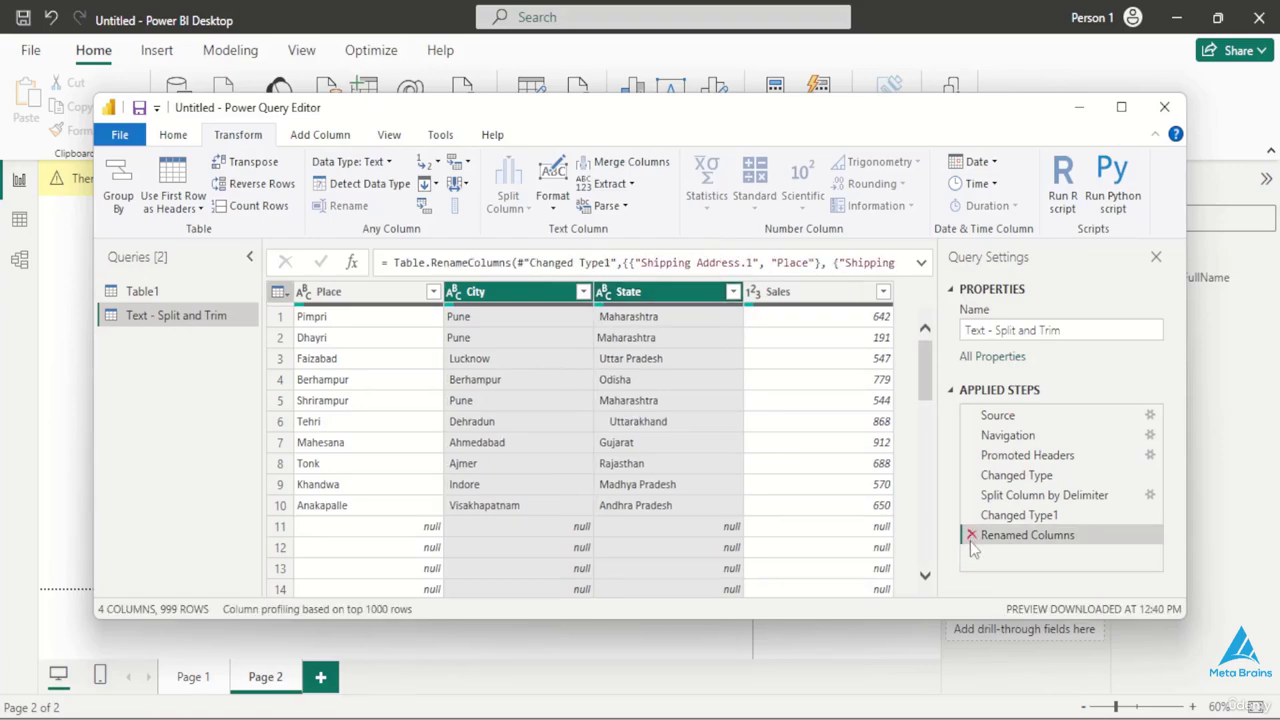
click(970, 538)
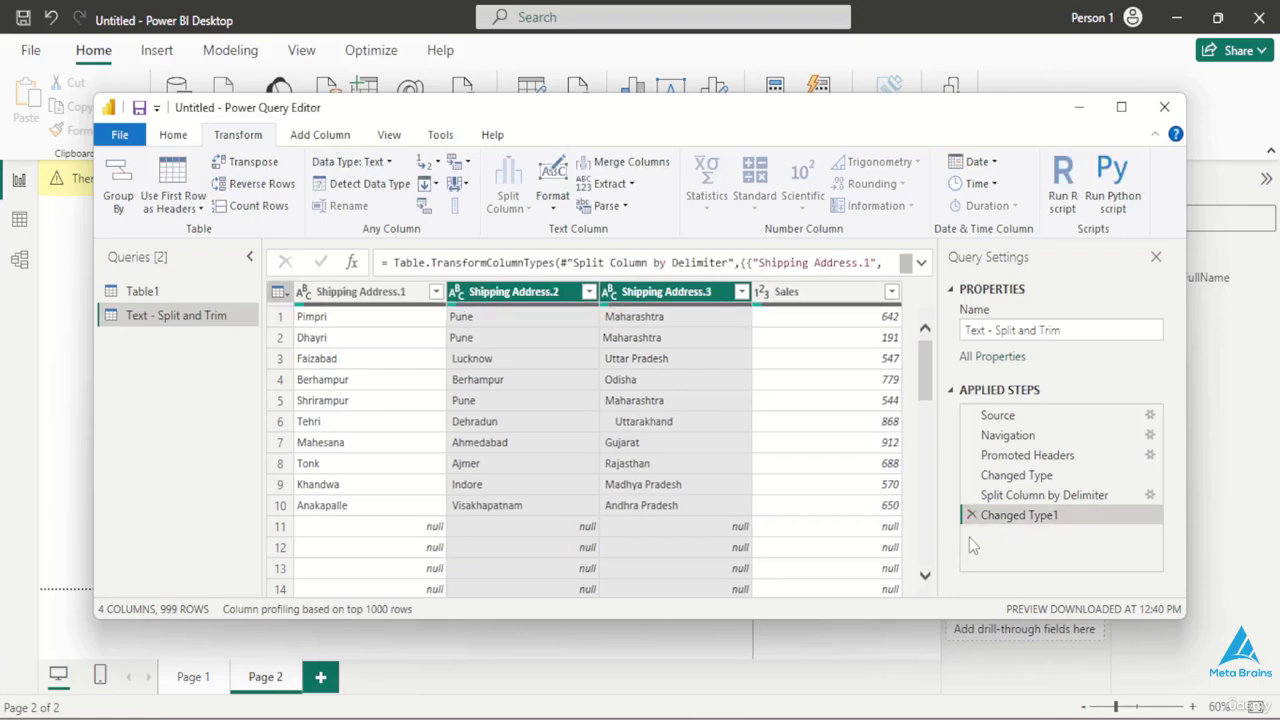
click(970, 516)
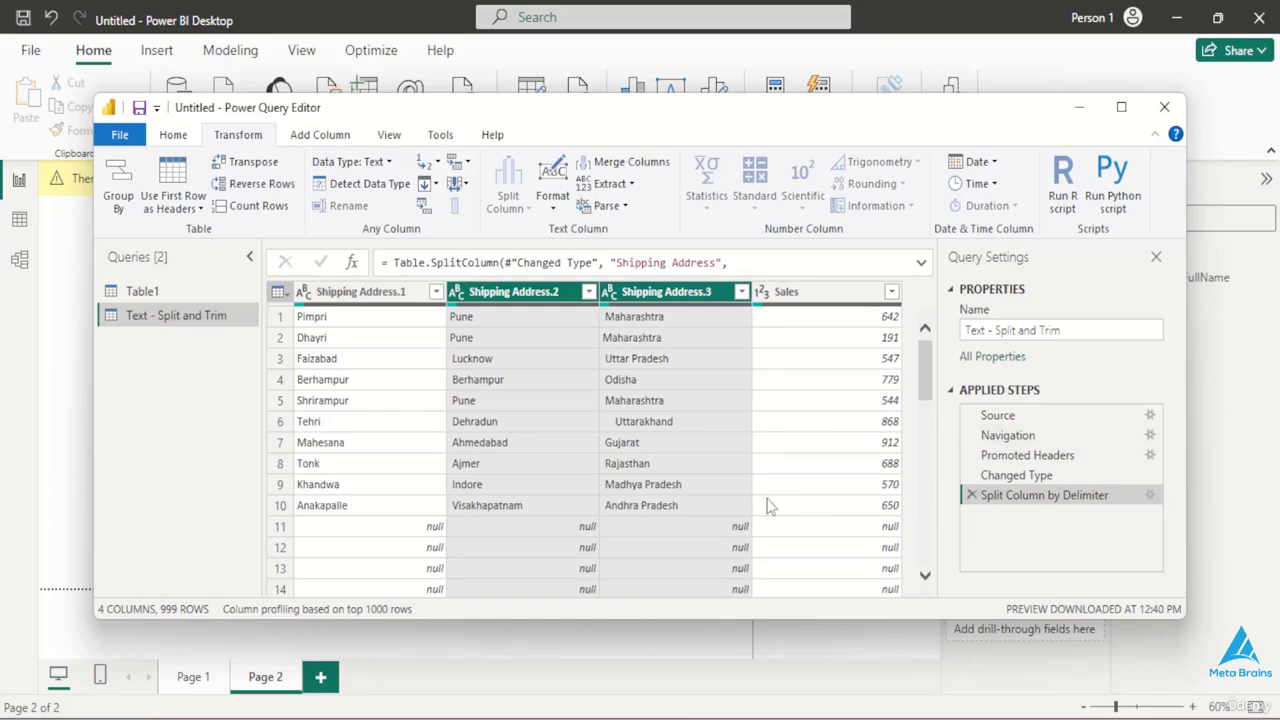
click(971, 496)
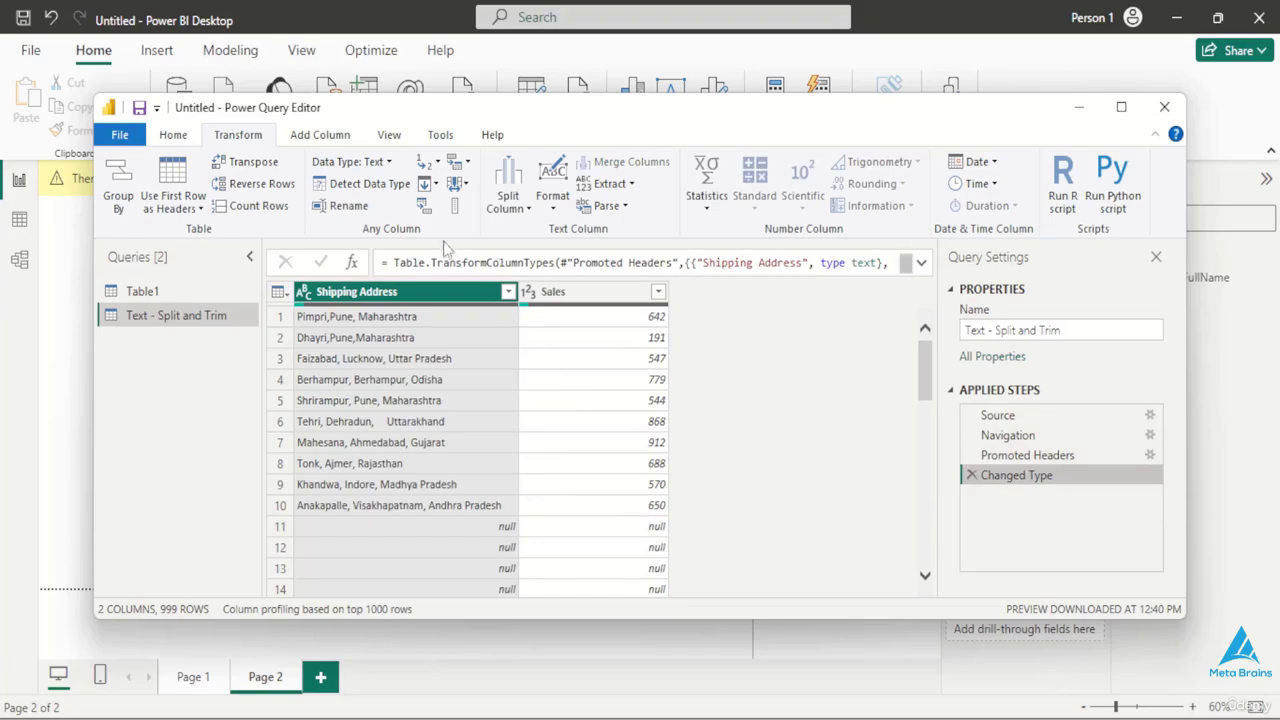
Step: Split the restored Shipping Address column again at every comma
click(507, 207)
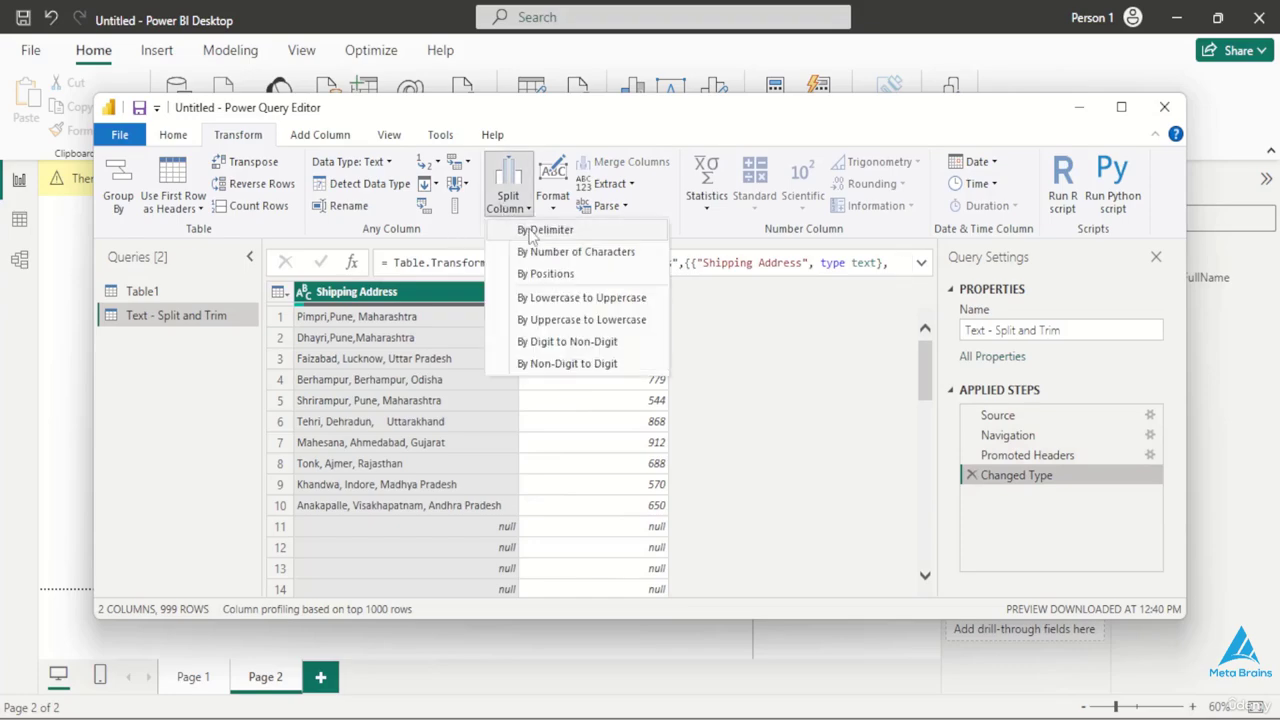
click(528, 229)
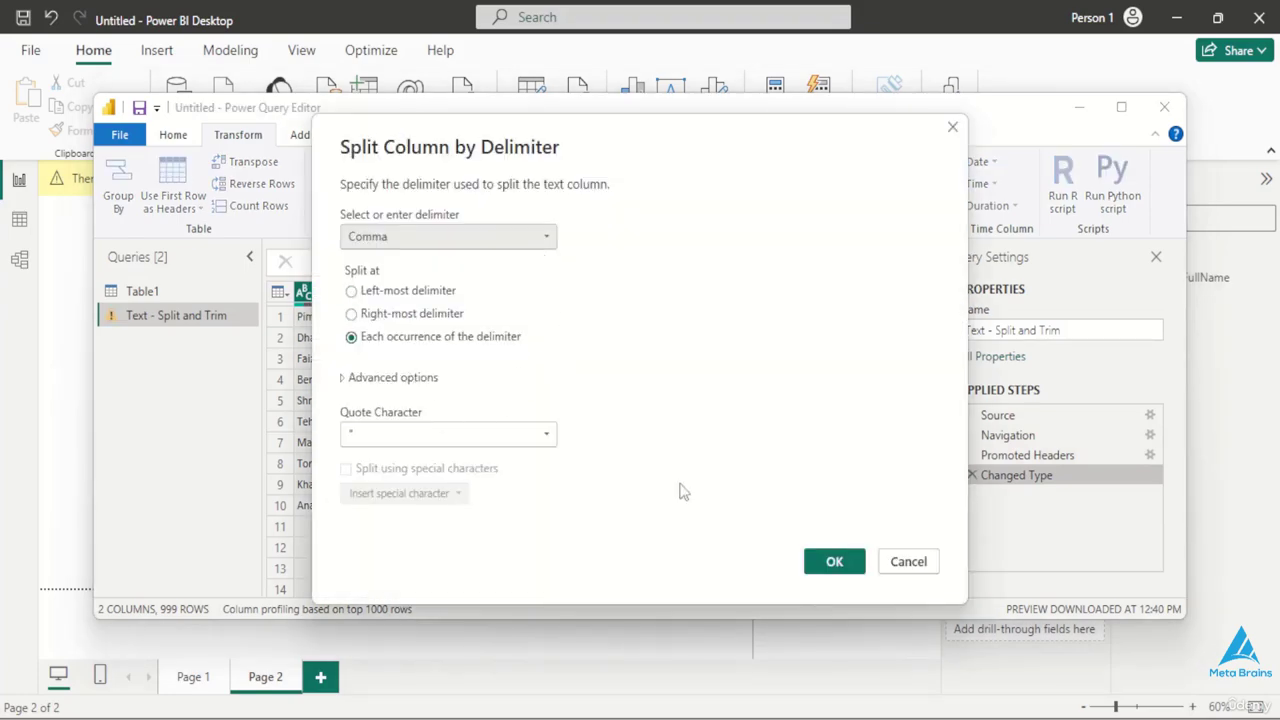
click(834, 561)
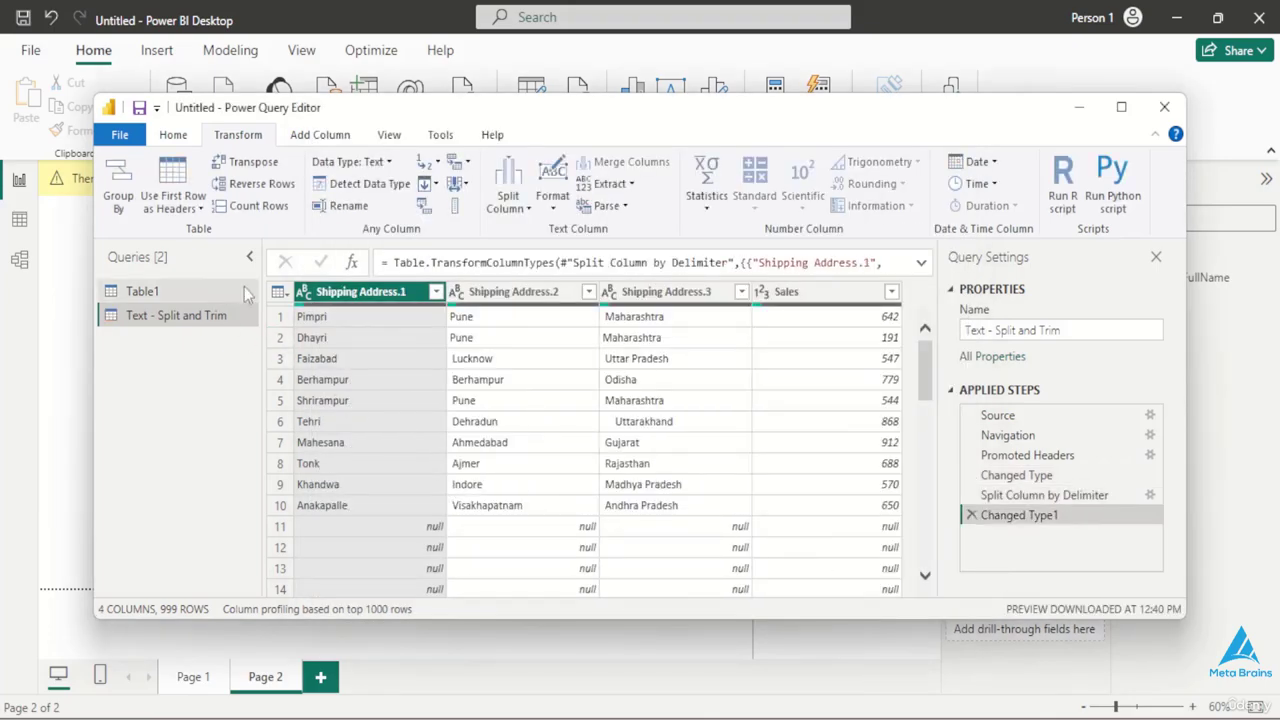
Step: Rename the Shipping Address.1, Shipping Address.2 and Shipping Address.3 columns as place, city and state
double_click(347, 291)
key(BackSpace)
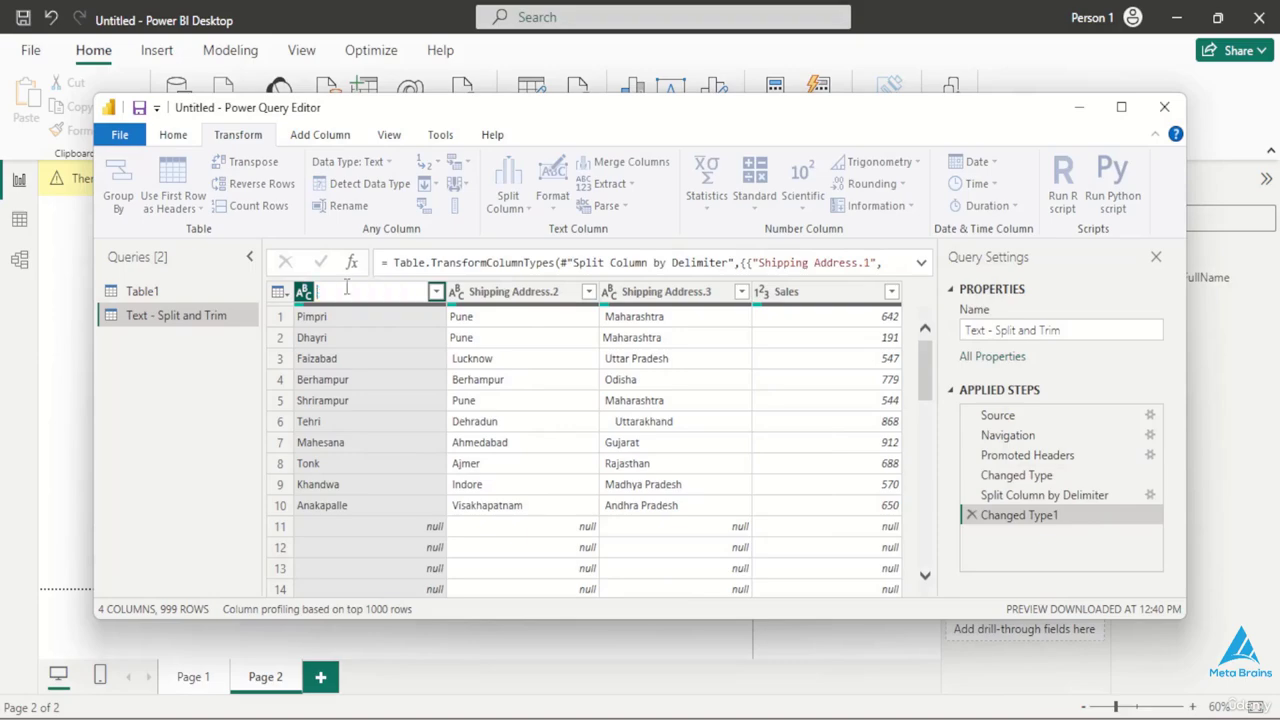
text(place)
key(Return)
double_click(506, 290)
text(city)
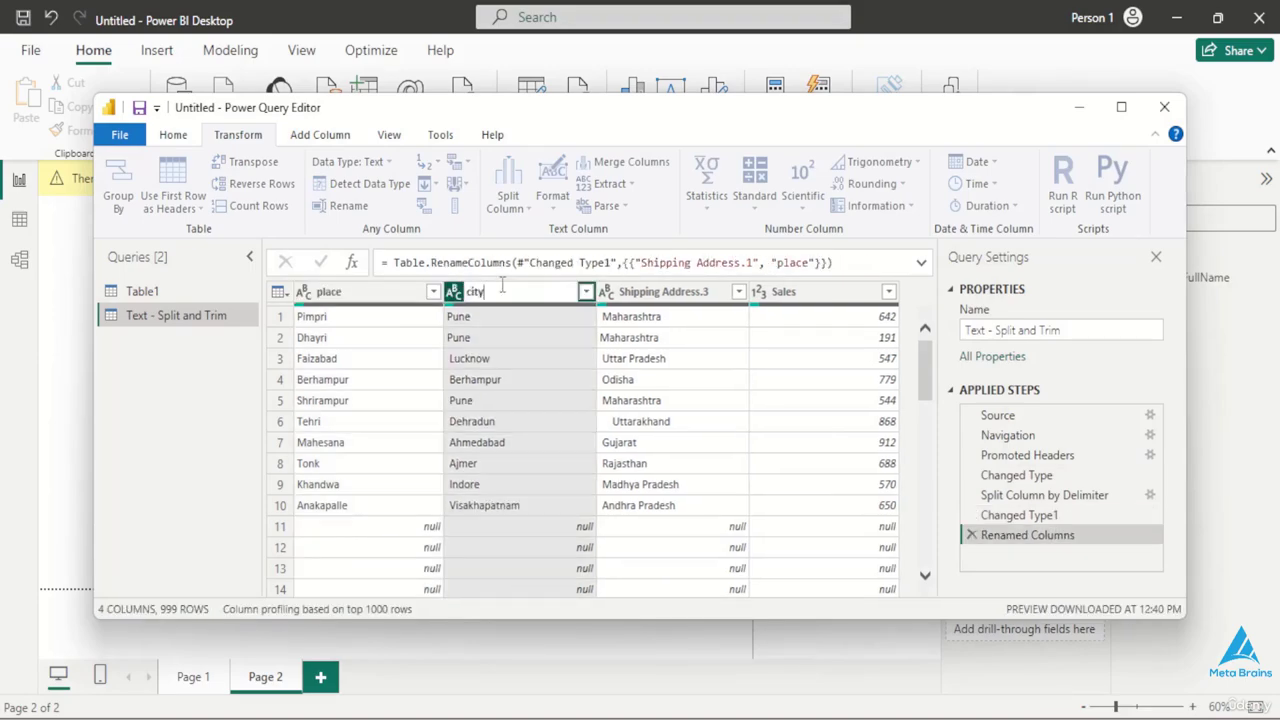
key(Return)
double_click(662, 290)
text(stat)
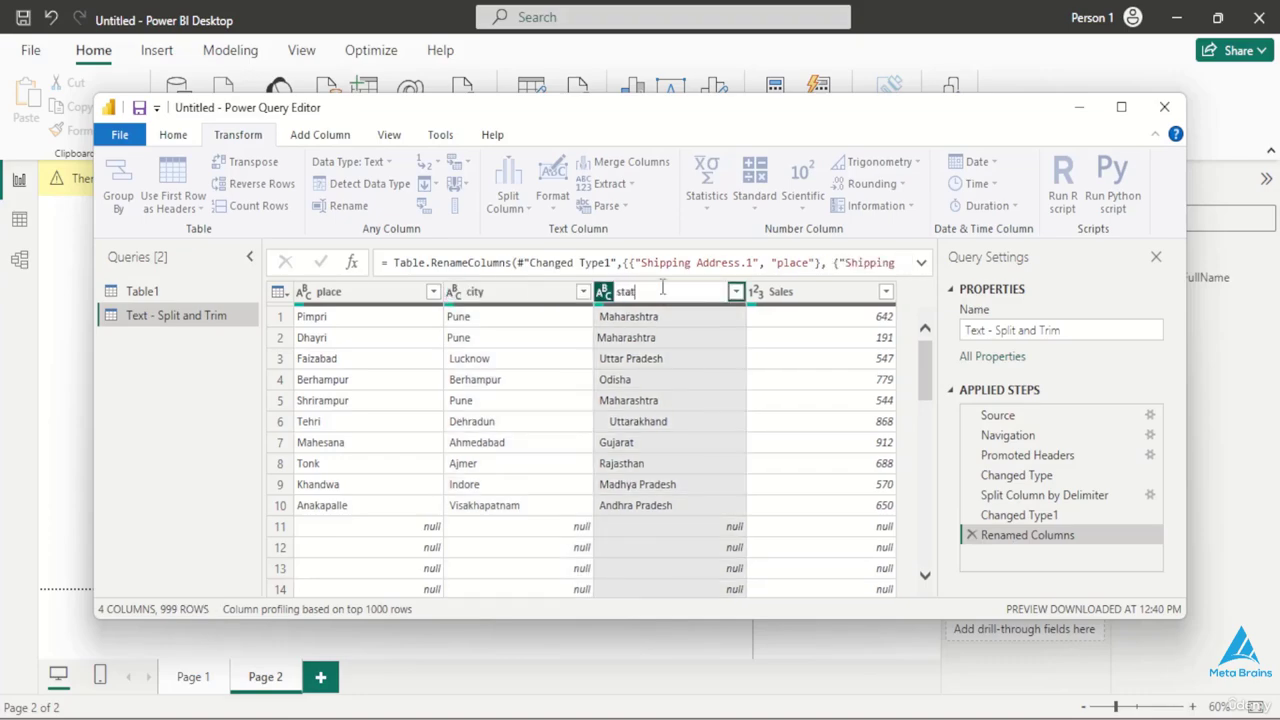
text(e)
key(Return)
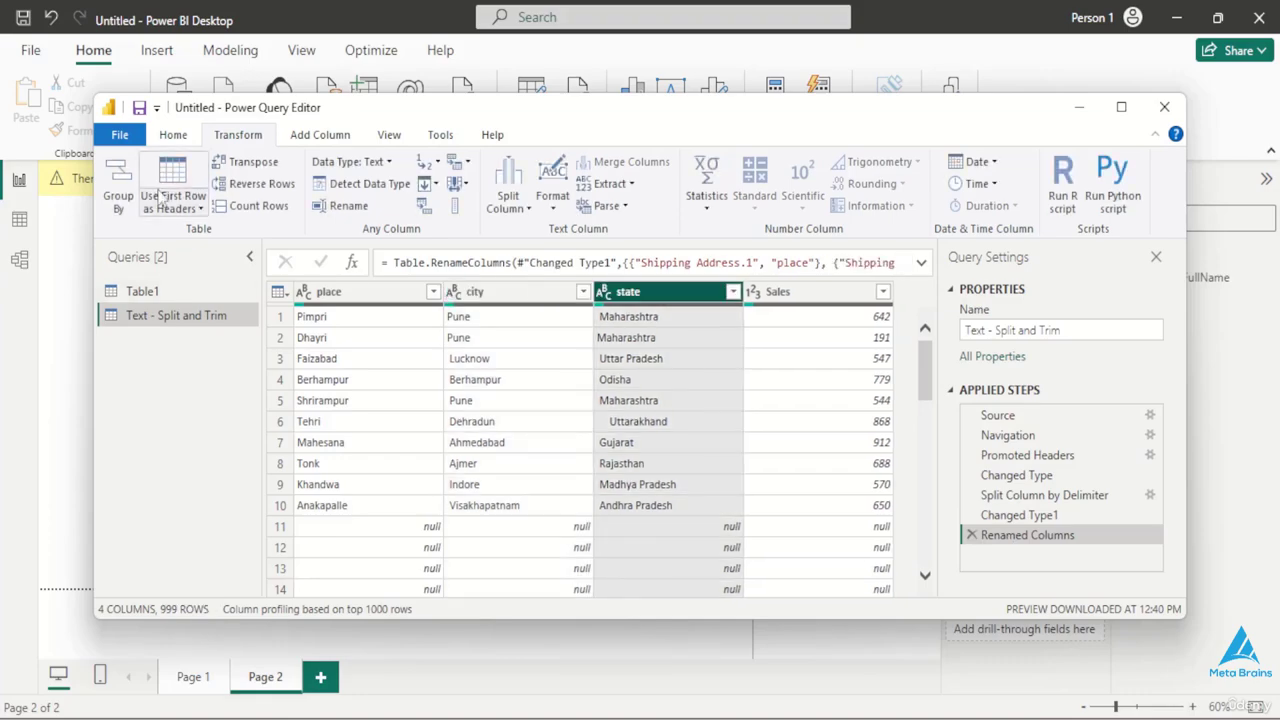
Step: Apply the query changes to the report and close the Power Query Editor
click(170, 138)
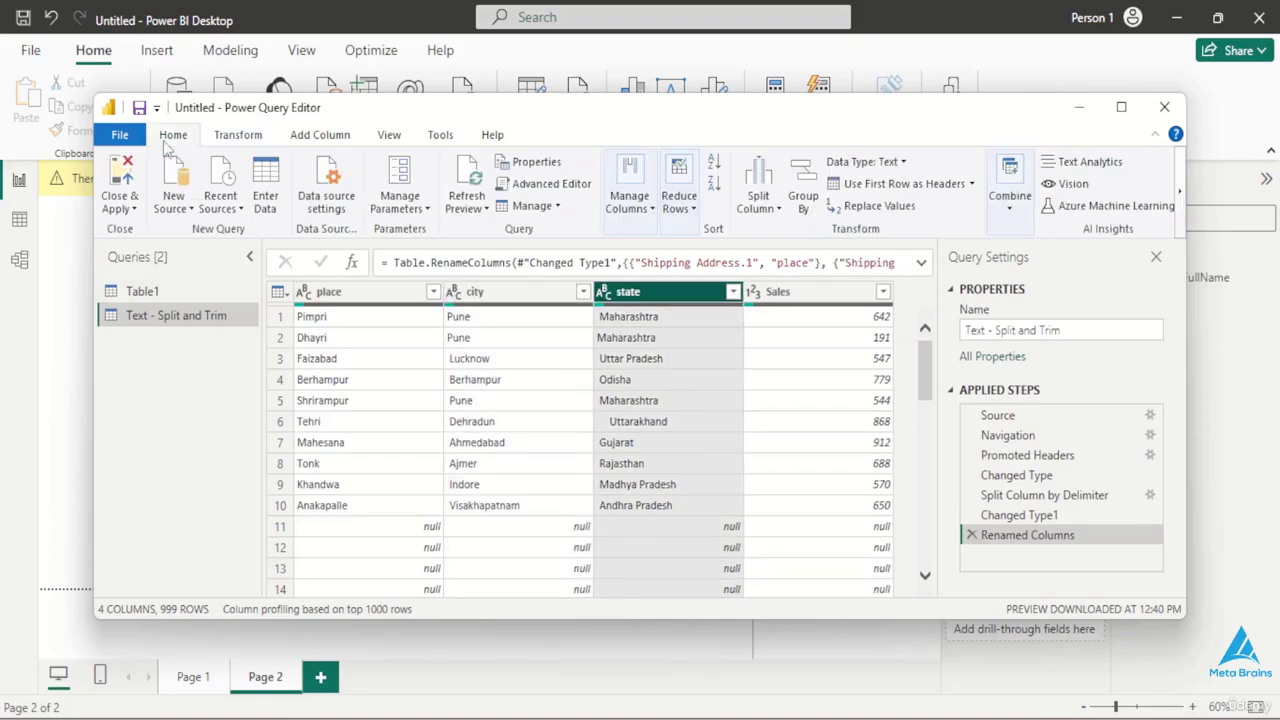
click(138, 210)
click(145, 232)
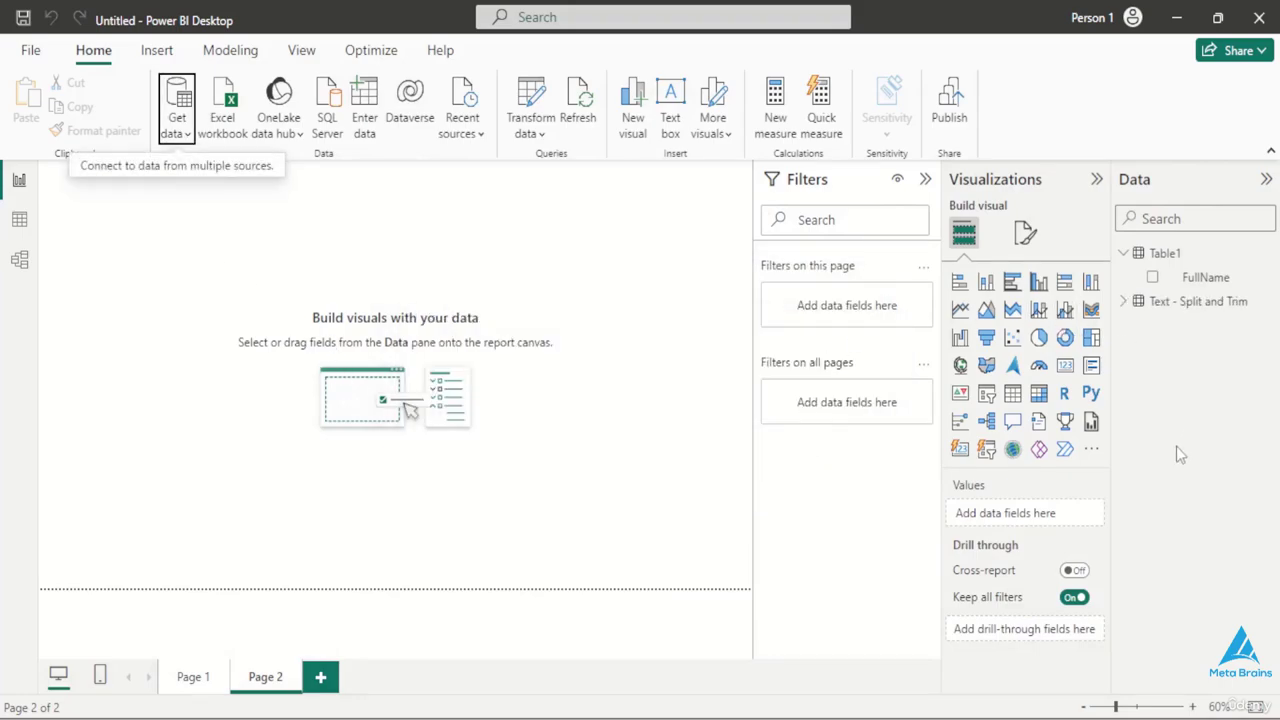
Step: Create a map visual on Page 2 from the Text - Split and Trim table with city as location and state as legend
click(1123, 302)
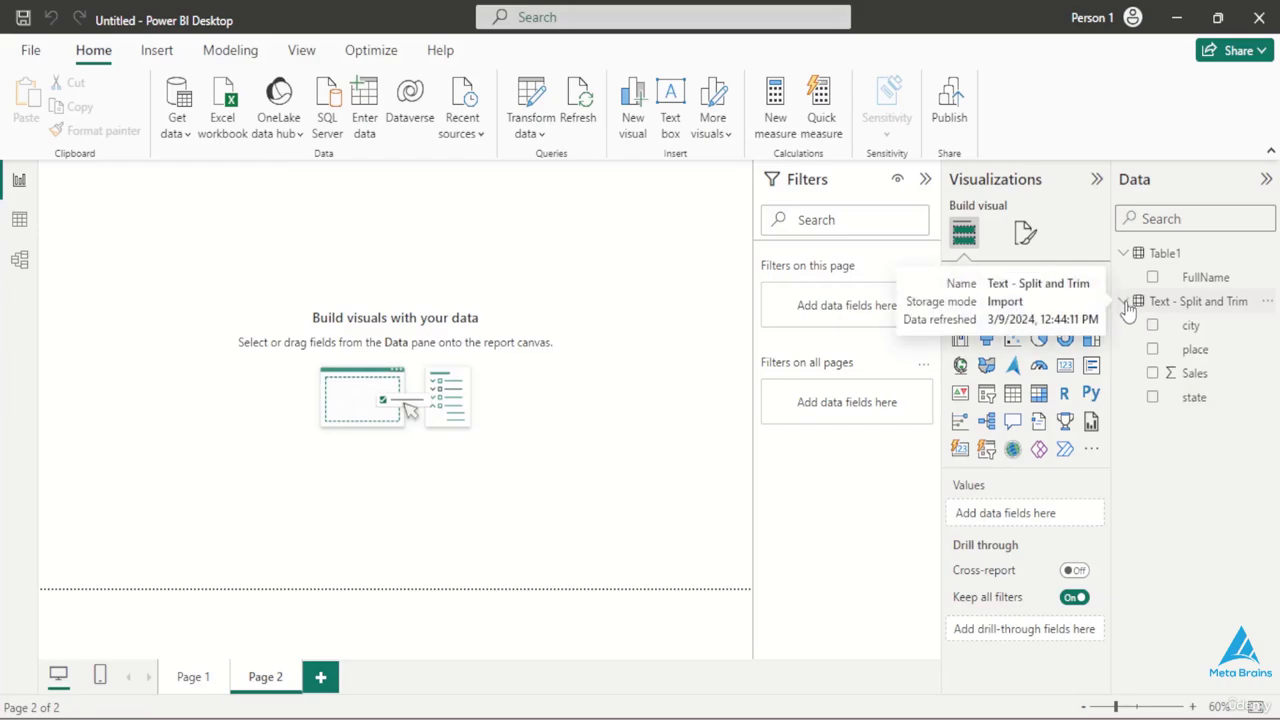
click(1124, 303)
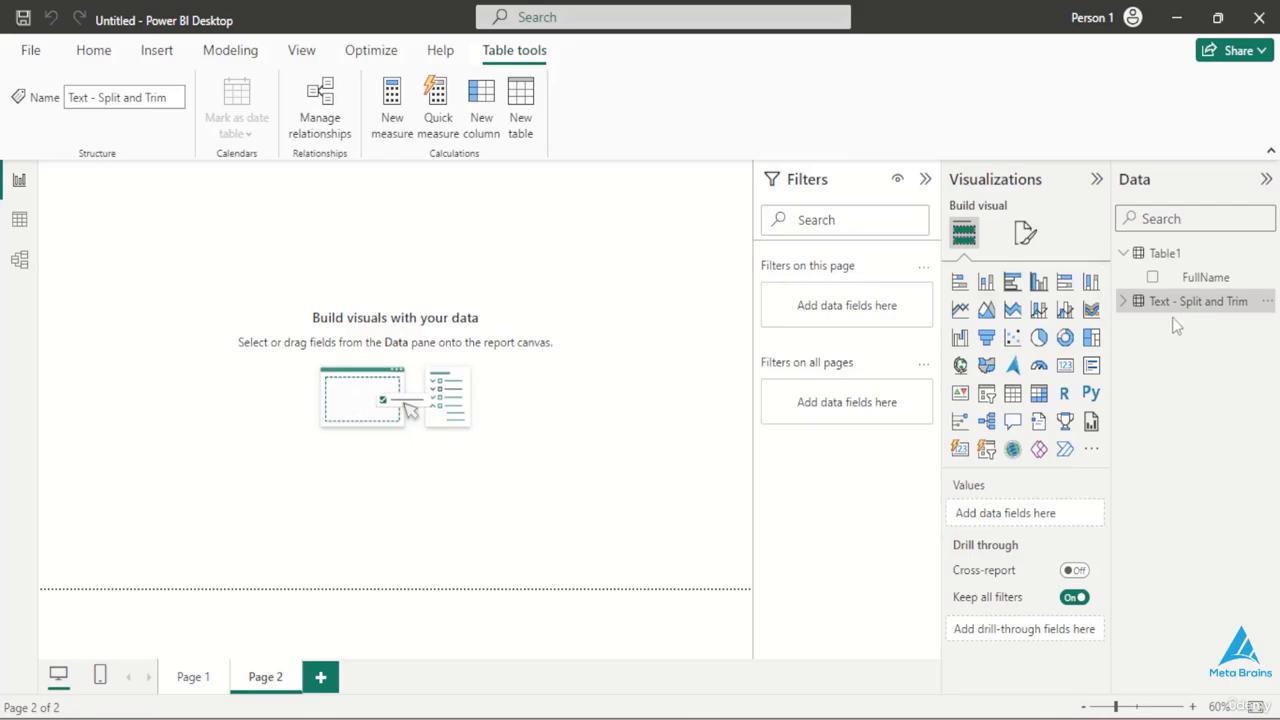
click(1121, 303)
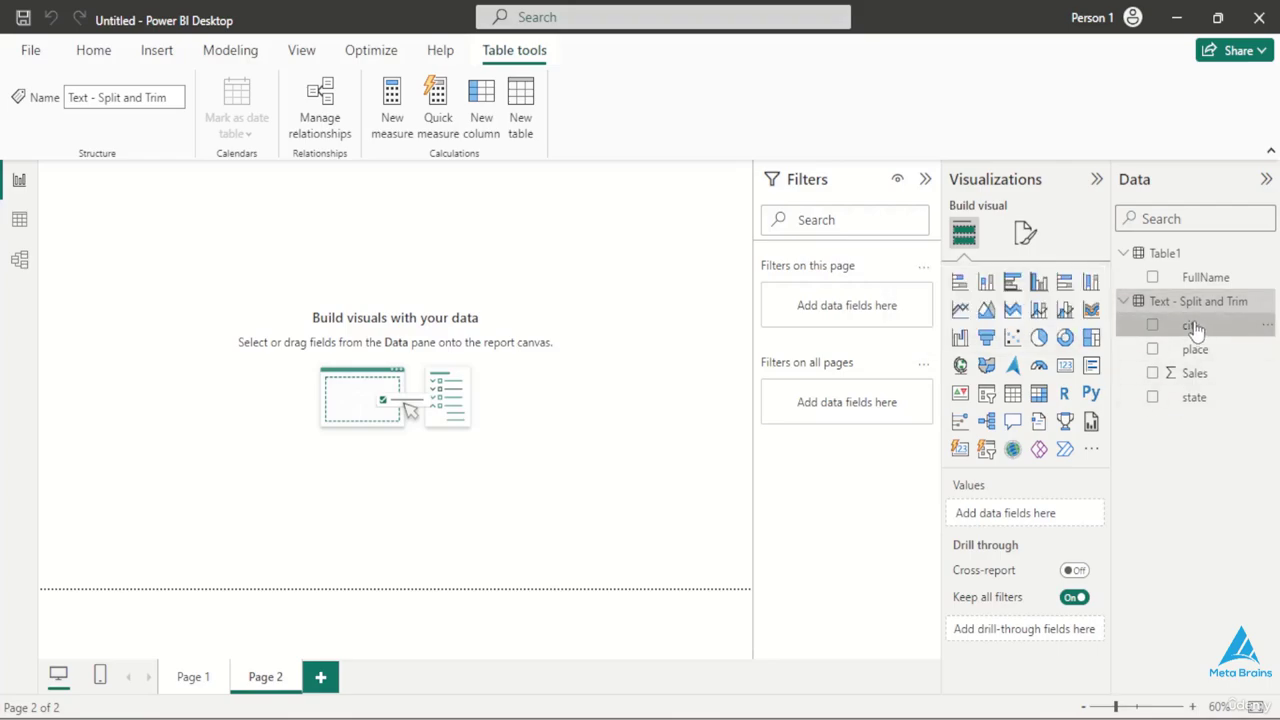
drag(1200, 325, 417, 361)
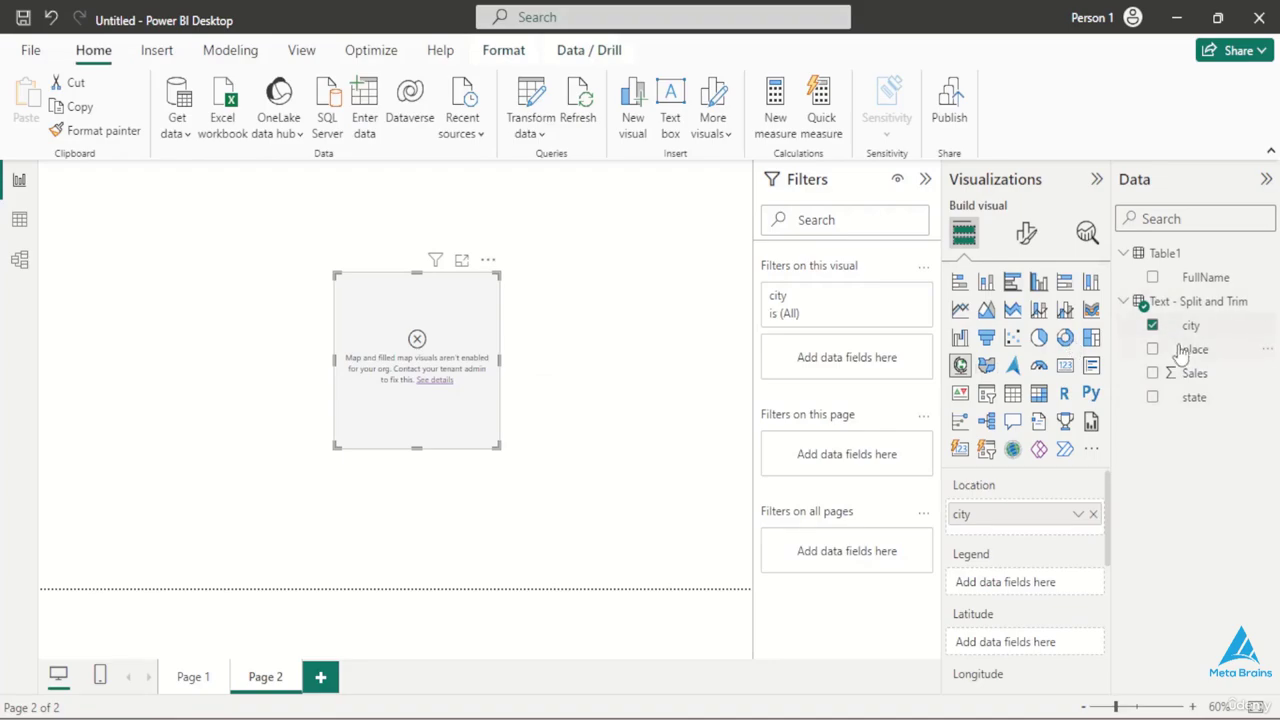
drag(1194, 400, 413, 363)
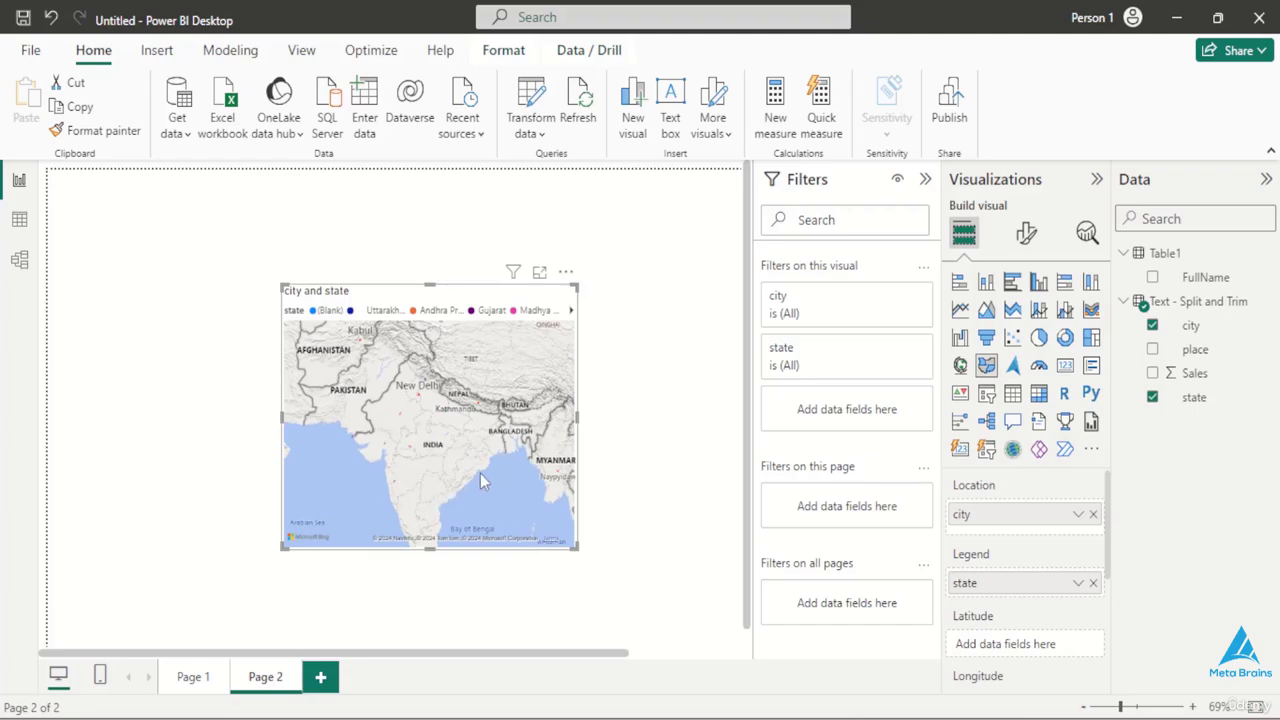
Step: Convert the city and state map into a table visual
scroll(480, 475, down, 2)
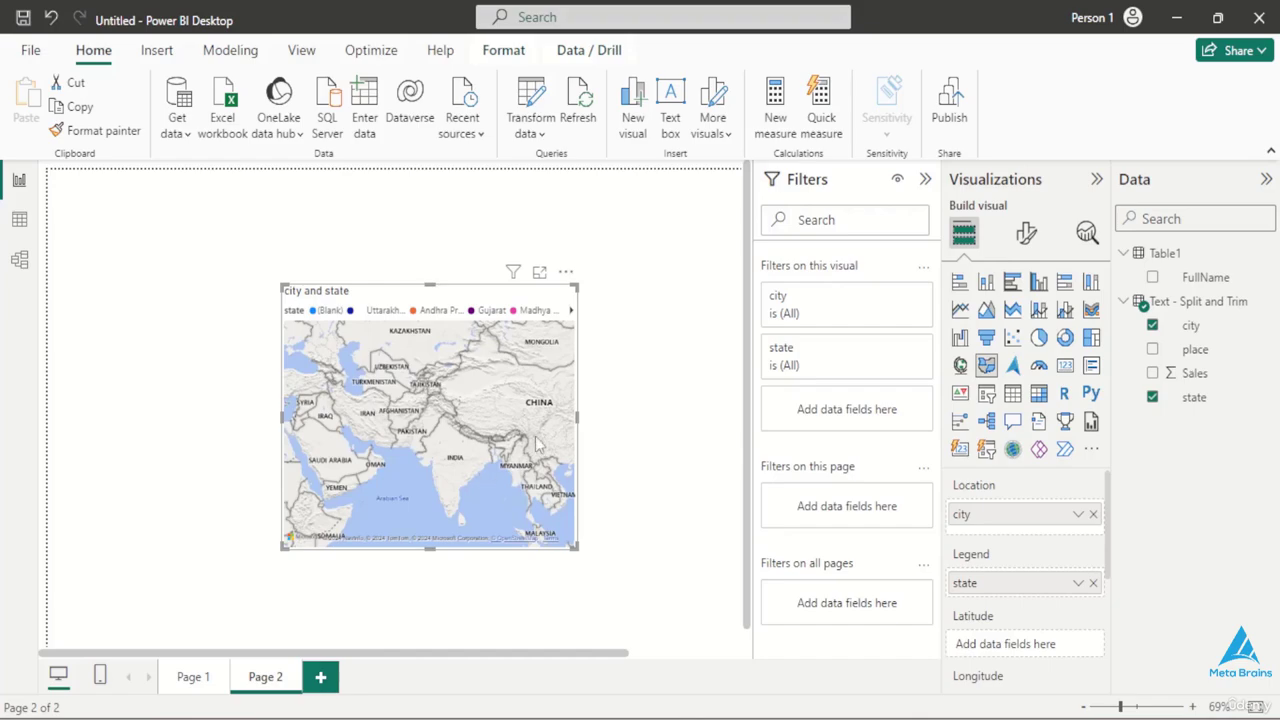
click(1013, 395)
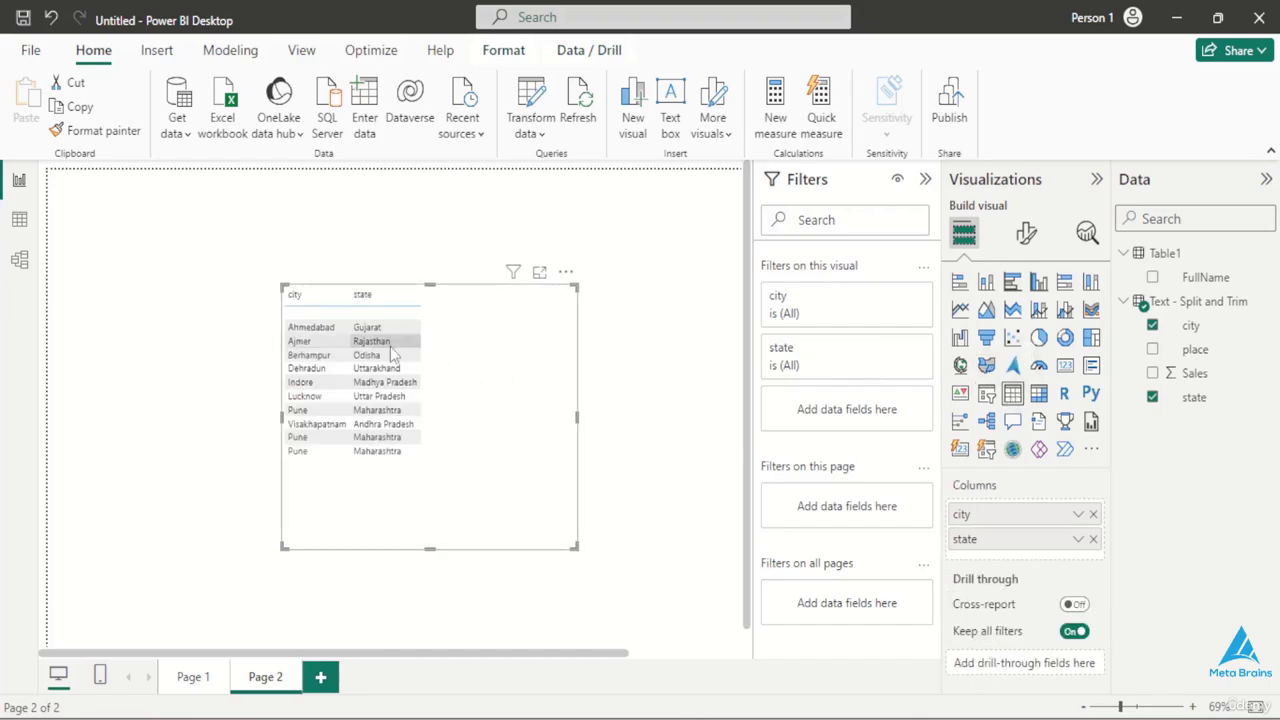